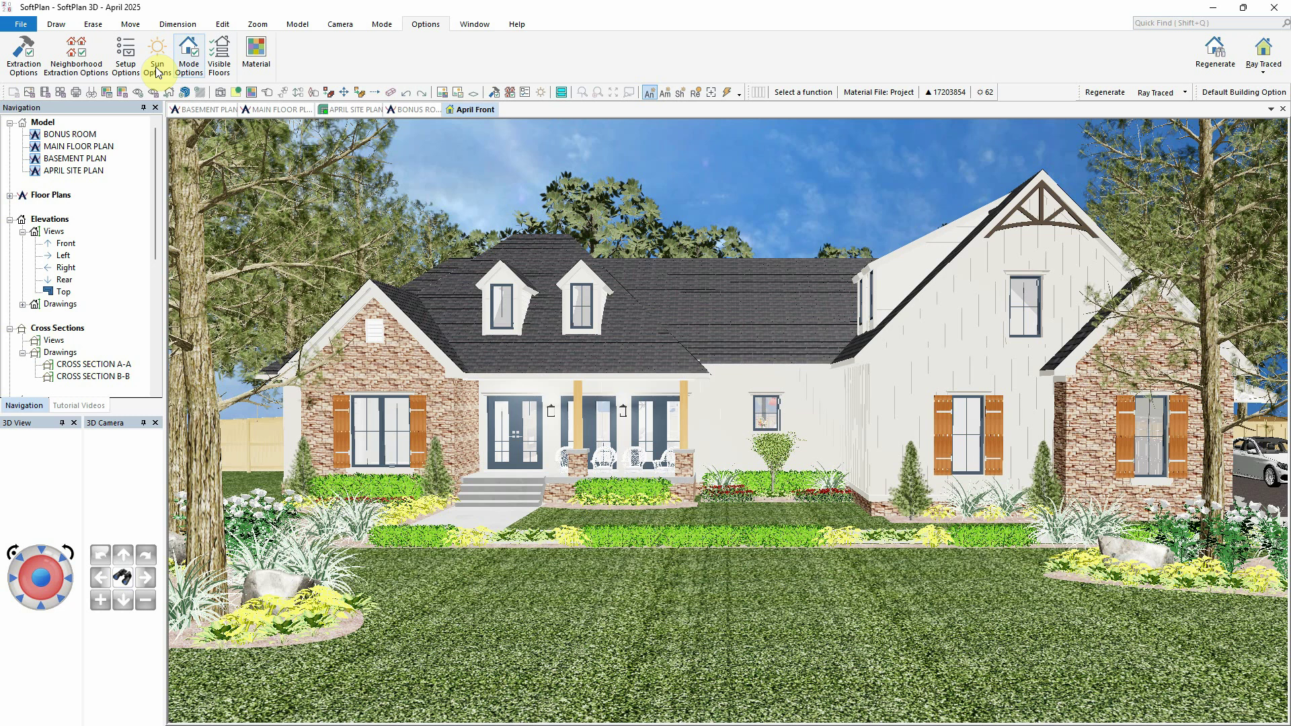
In the 3D view's lighting mode options, reduce the ambient light to 1 and the headlight to 1
click(190, 65)
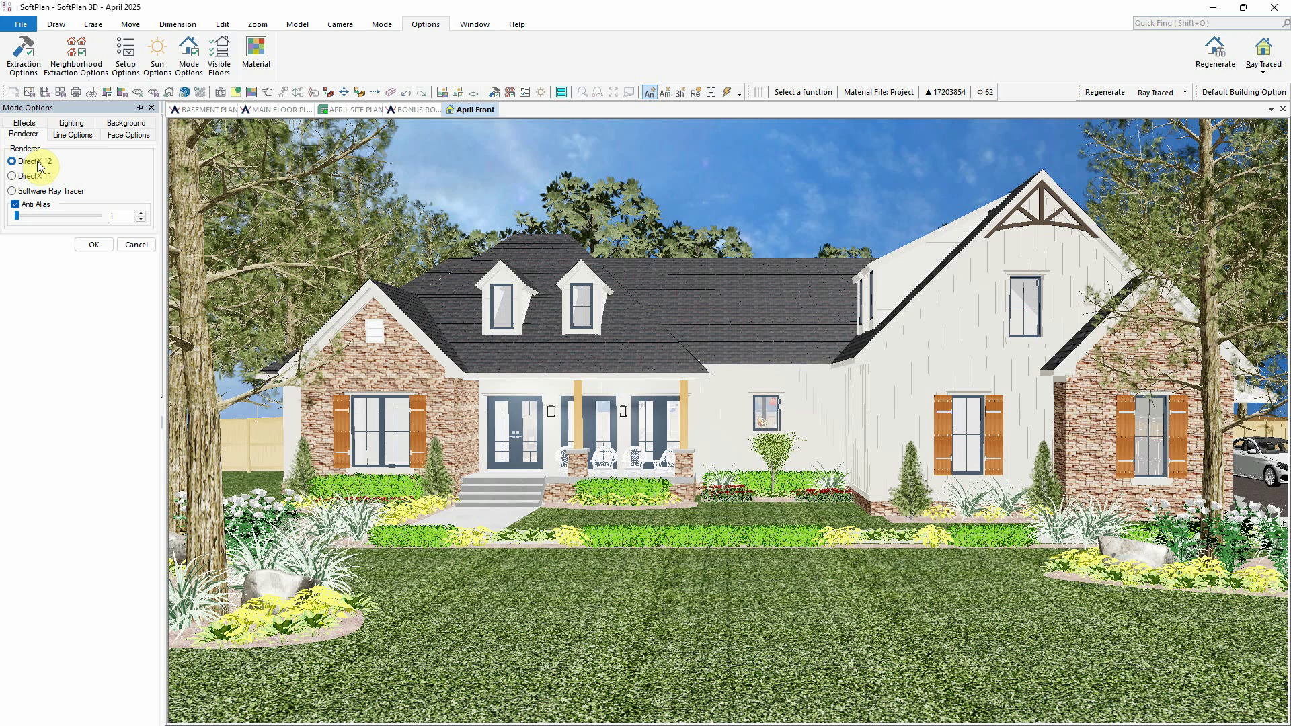
click(72, 125)
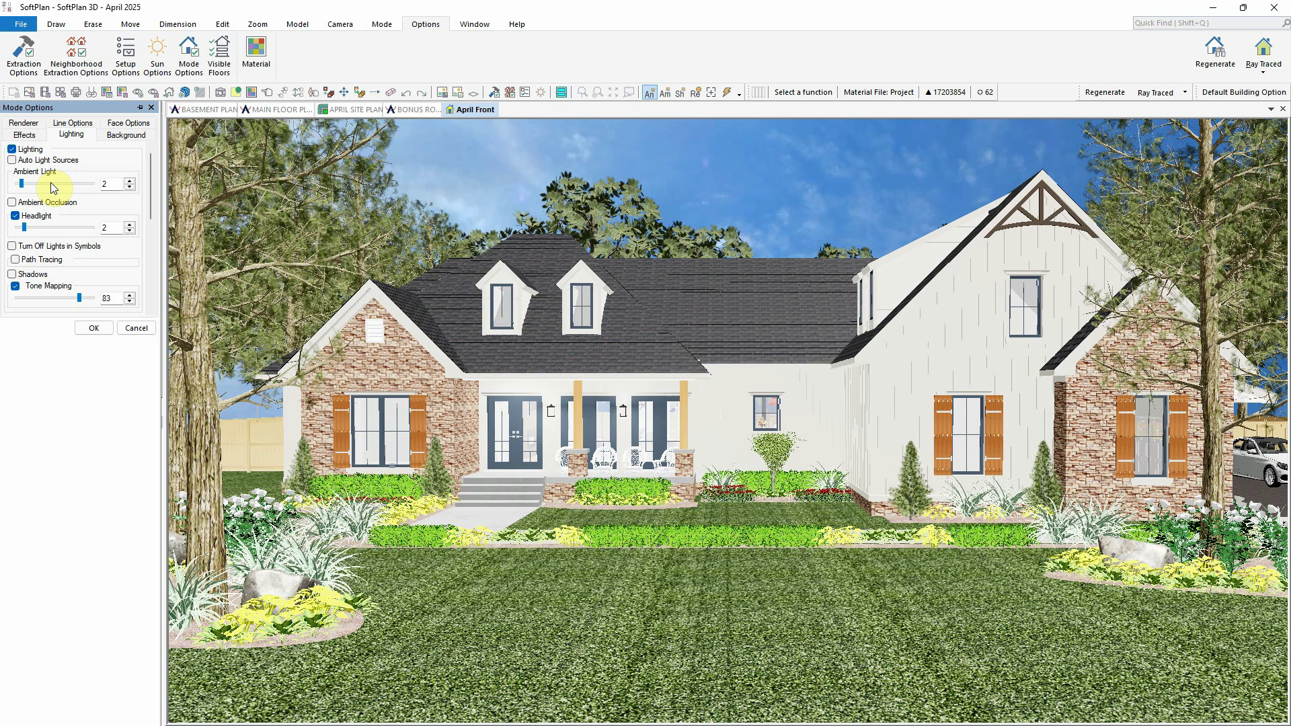
click(130, 188)
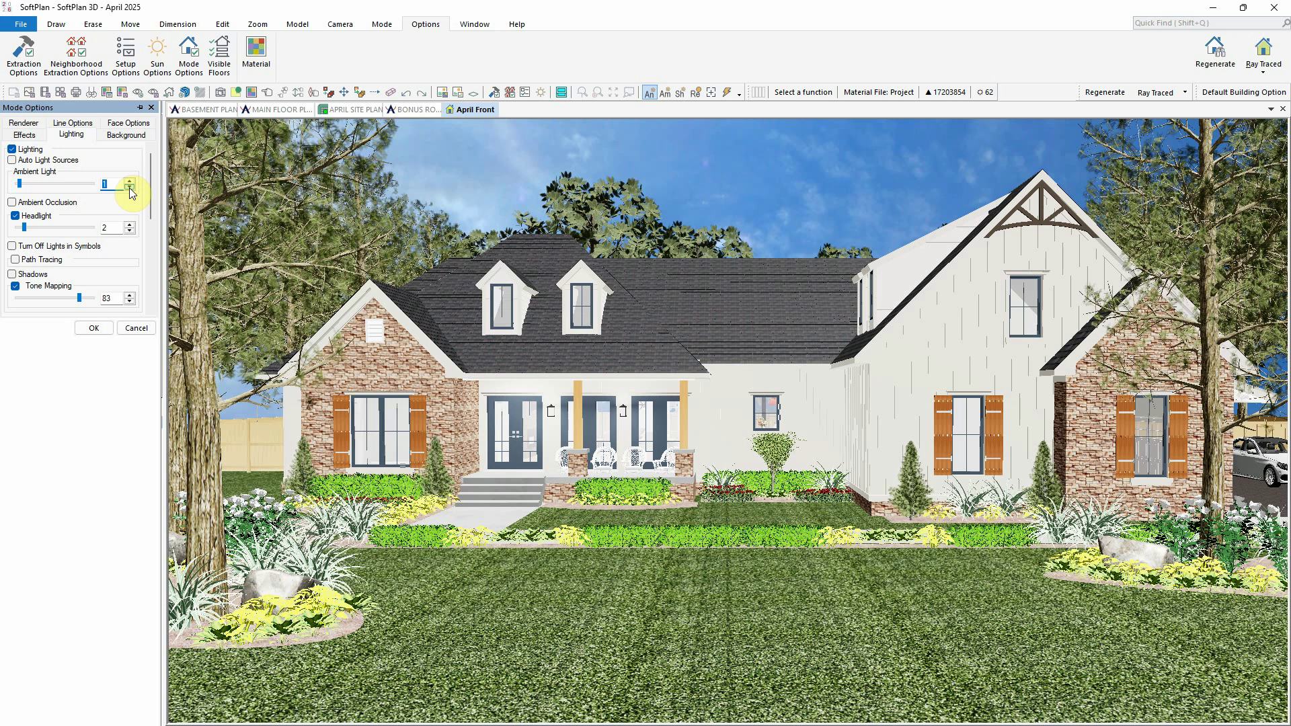
click(128, 232)
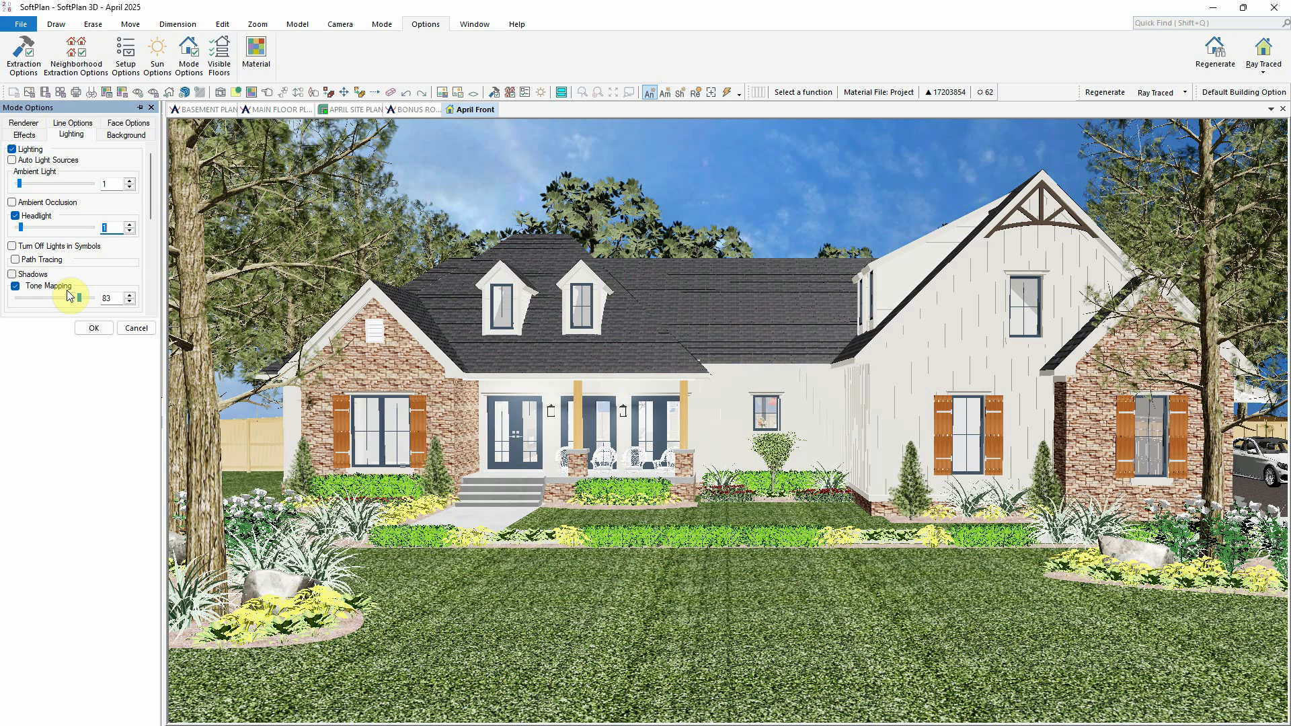
Set the tone mapping to 80, enable shadows and apply the lighting options
click(130, 302)
click(131, 302)
click(131, 301)
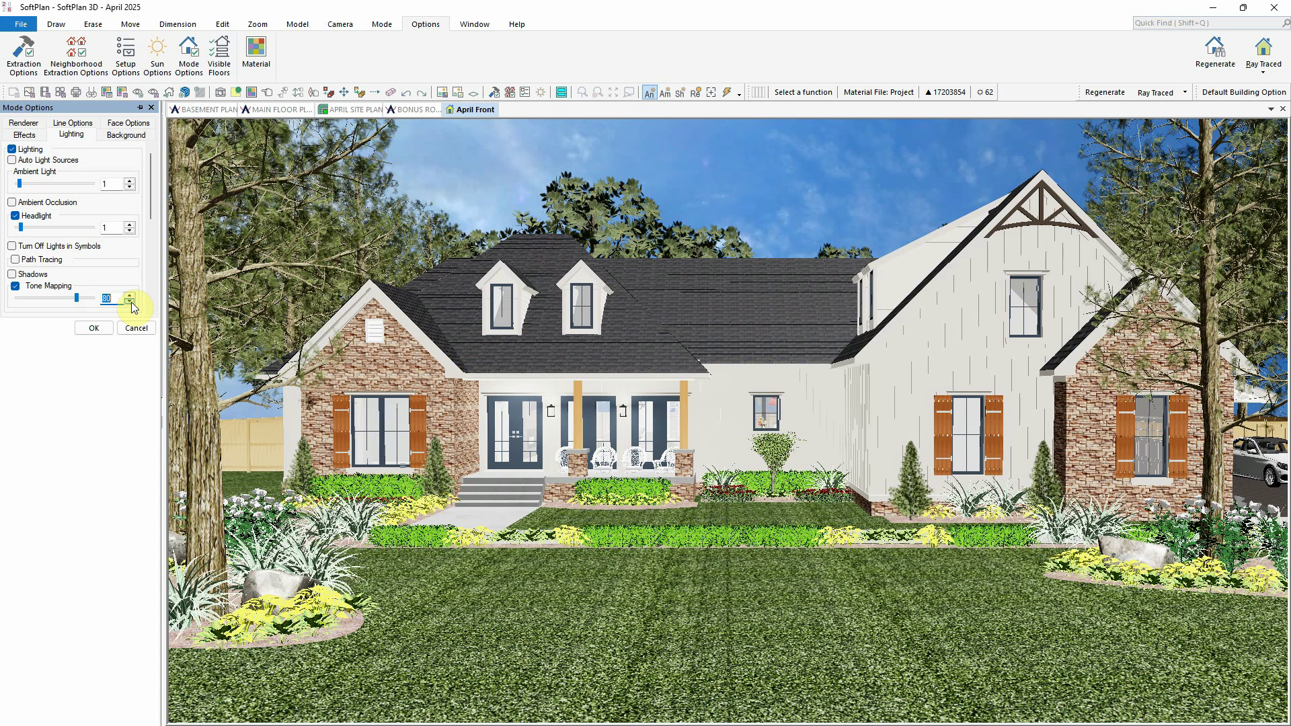
click(25, 276)
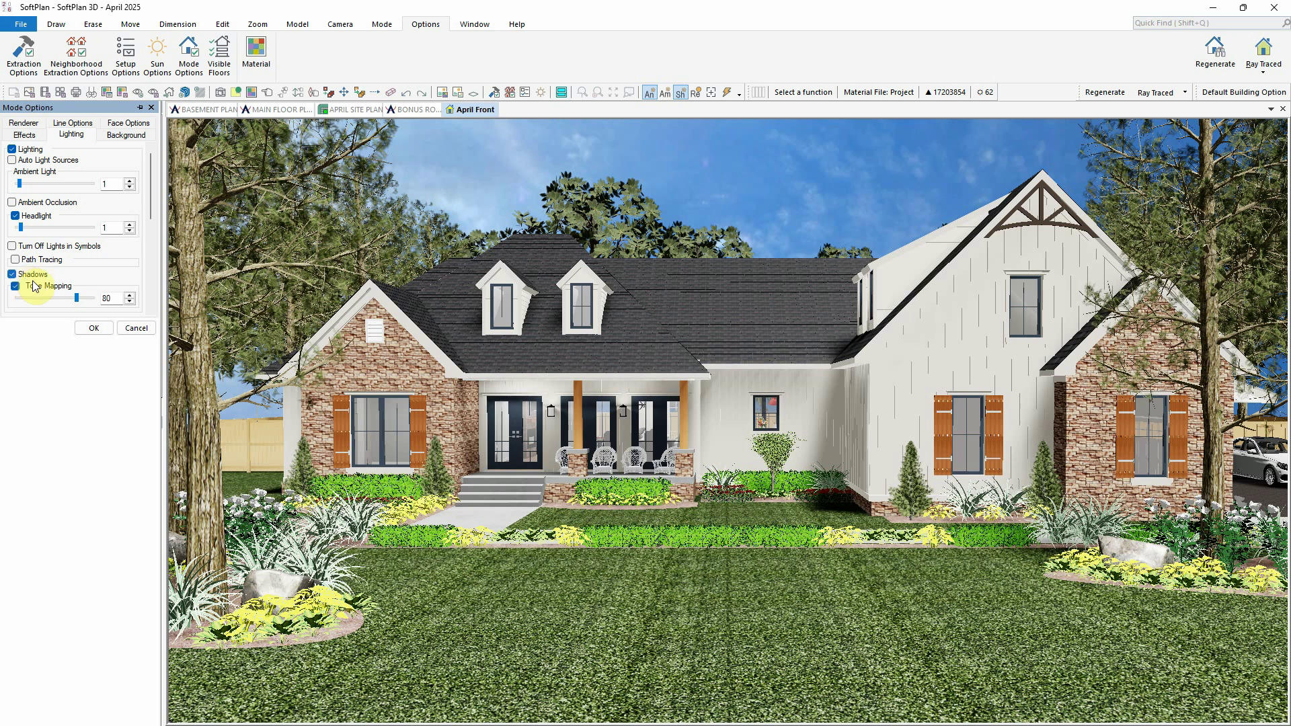
click(95, 329)
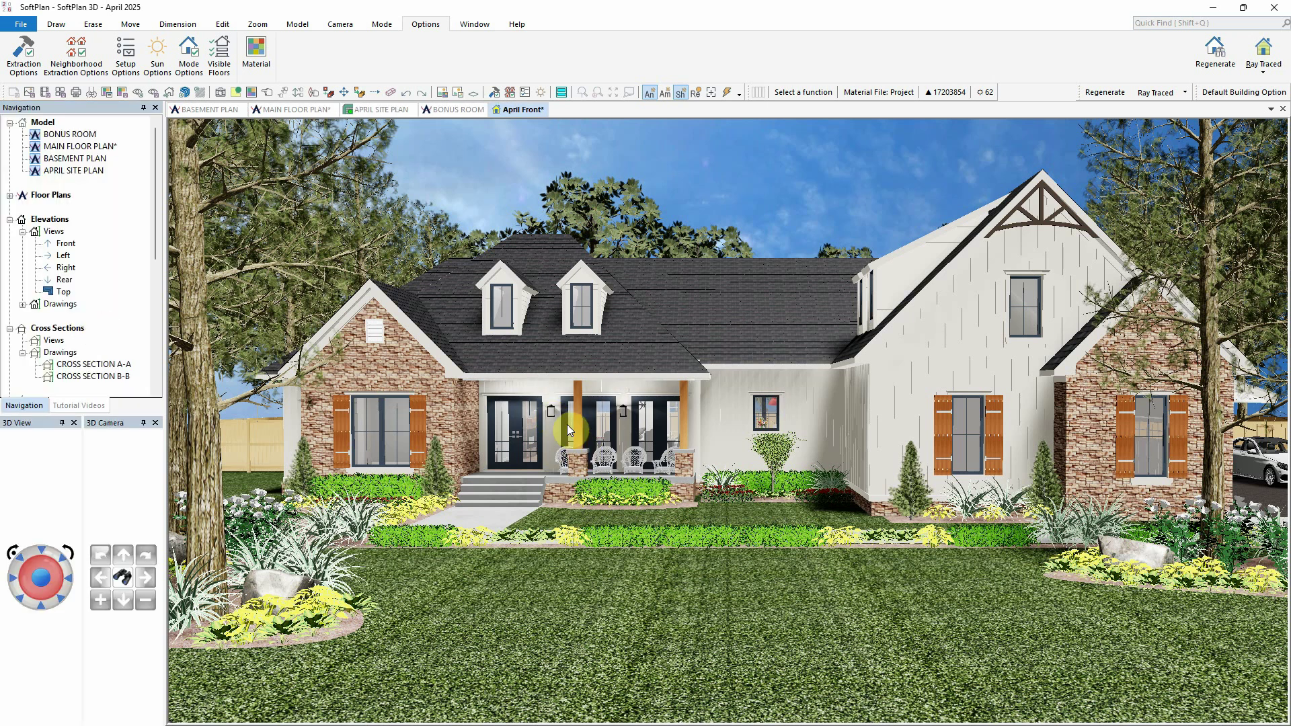
Give the porch lantern beside the front door a custom light of 1600 lumens at 3721 K, and repeat the edit on the second lantern
right_click(549, 413)
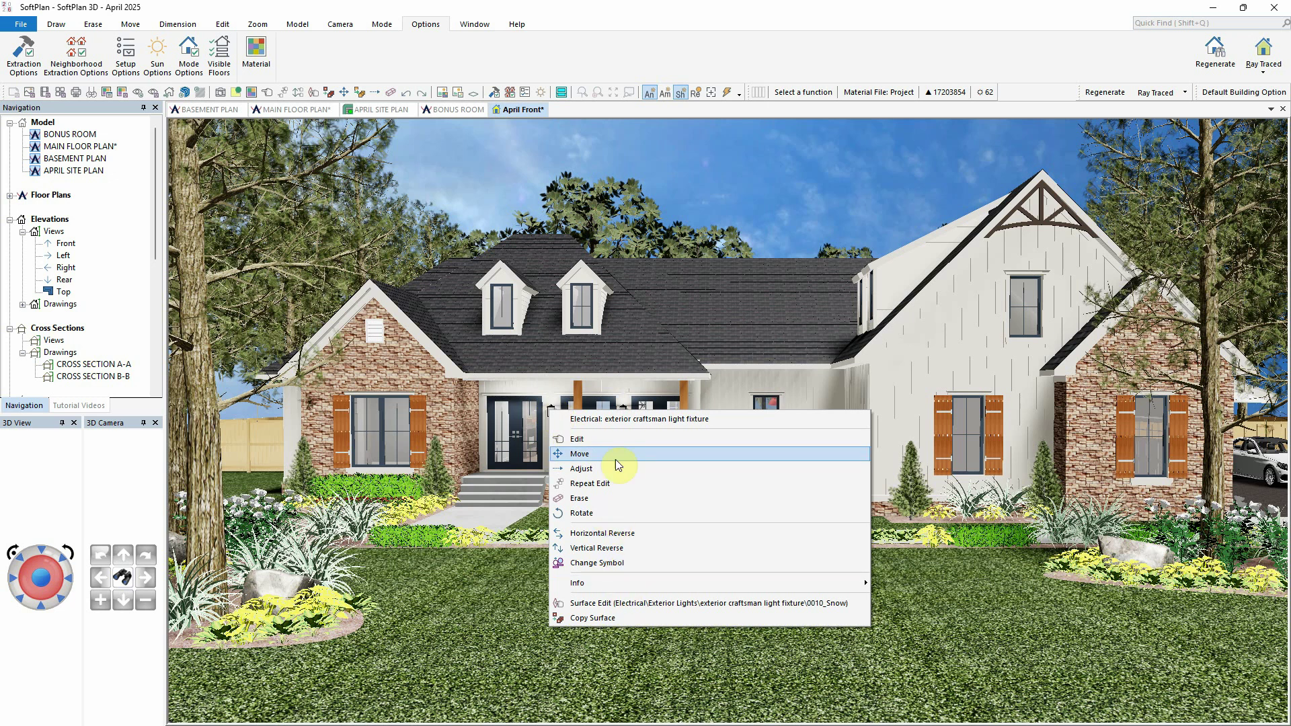
click(616, 438)
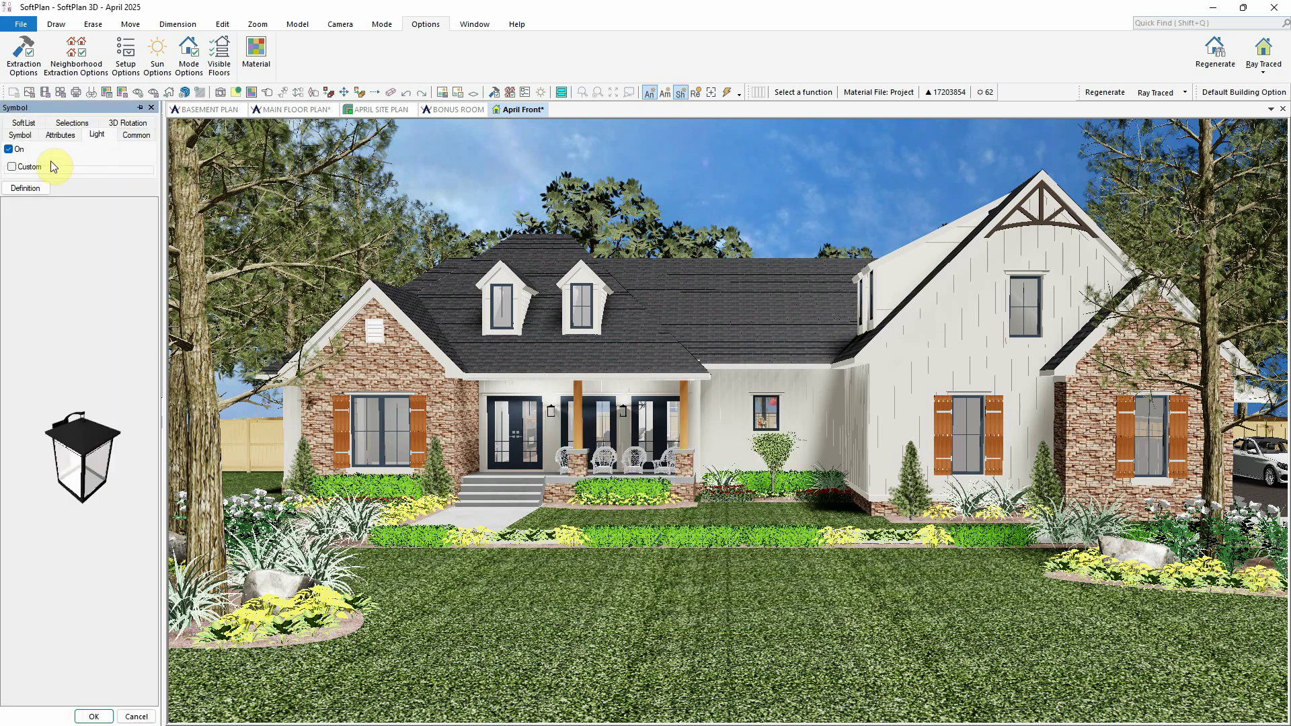
click(31, 167)
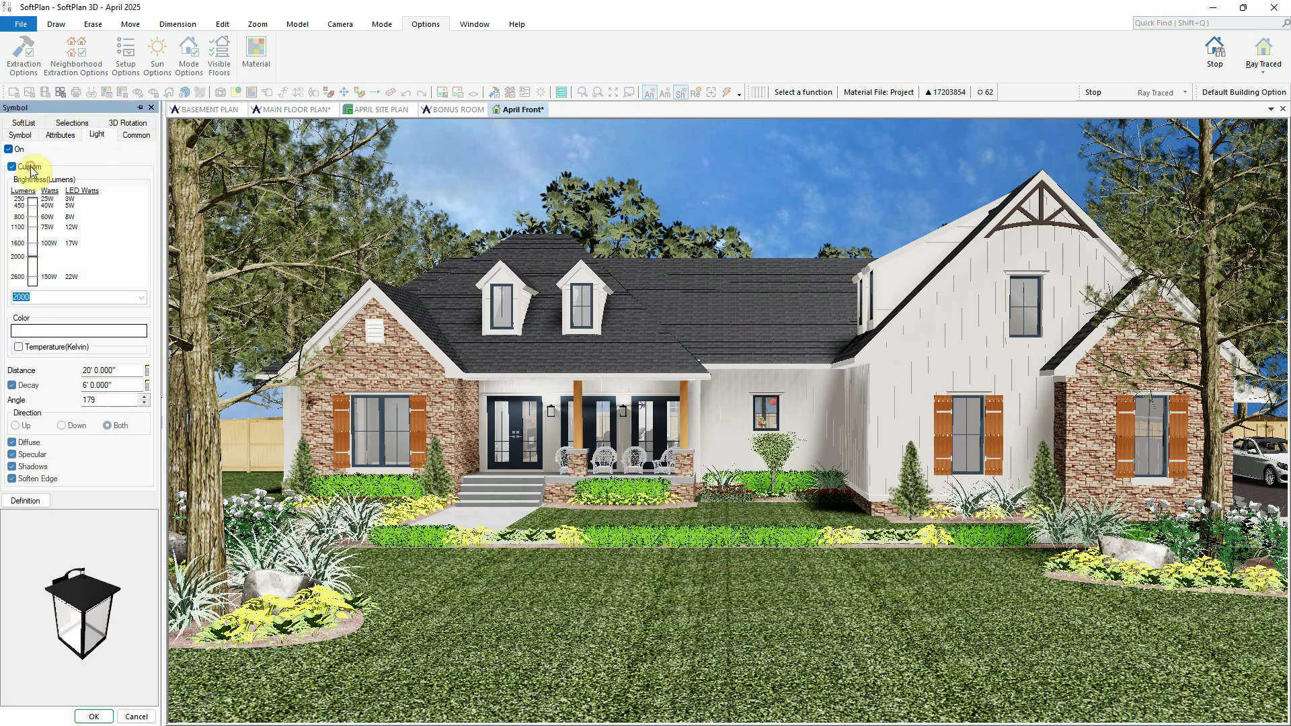
click(140, 297)
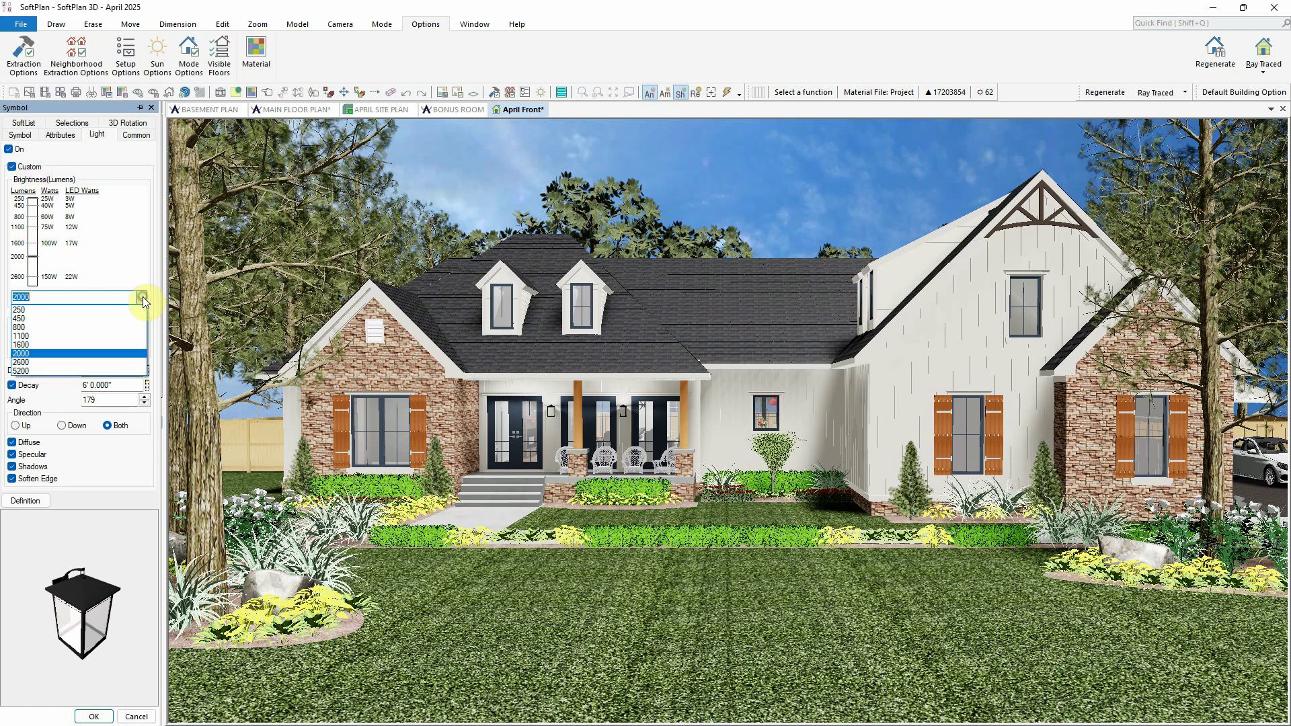
click(135, 345)
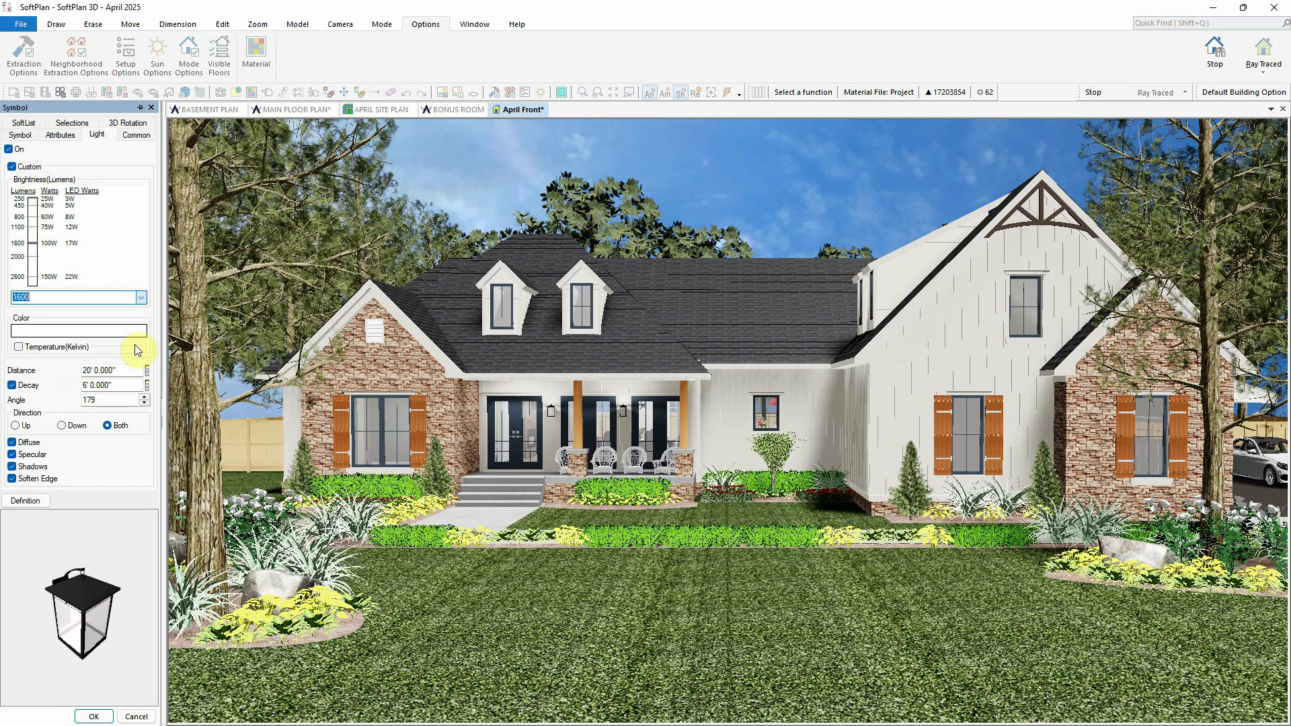
click(80, 351)
click(57, 388)
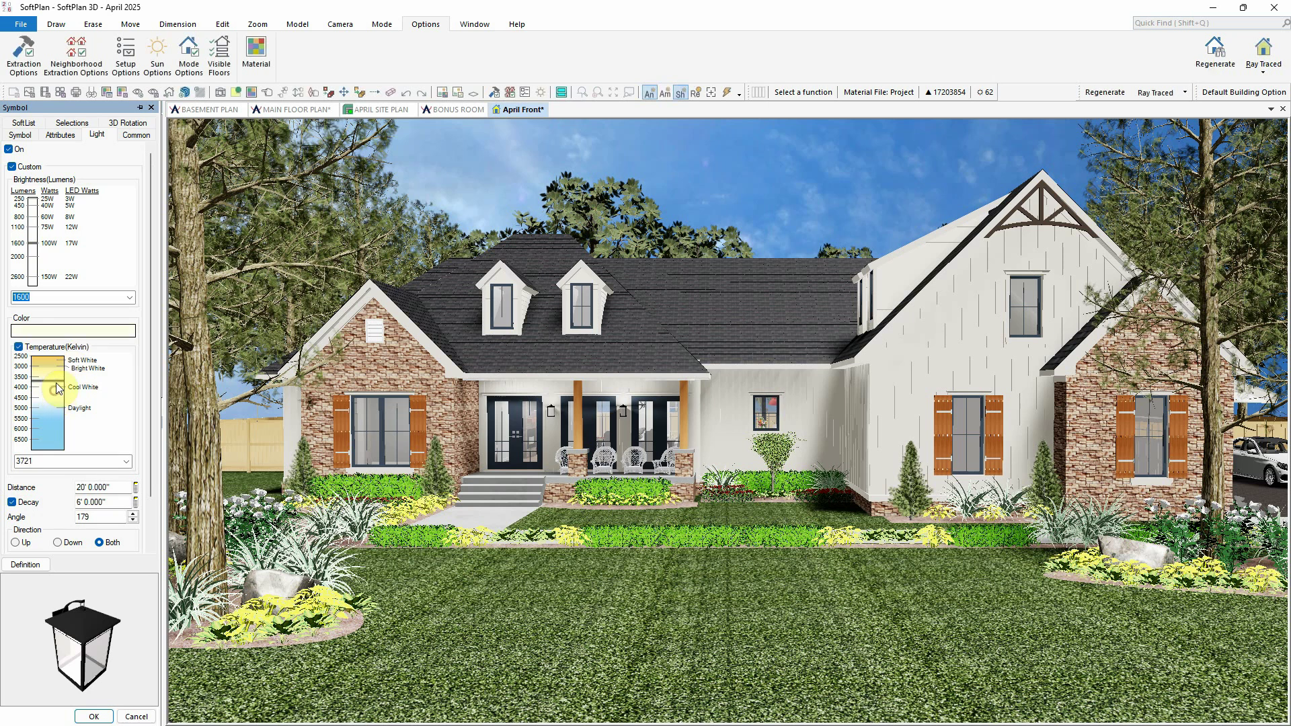
click(95, 713)
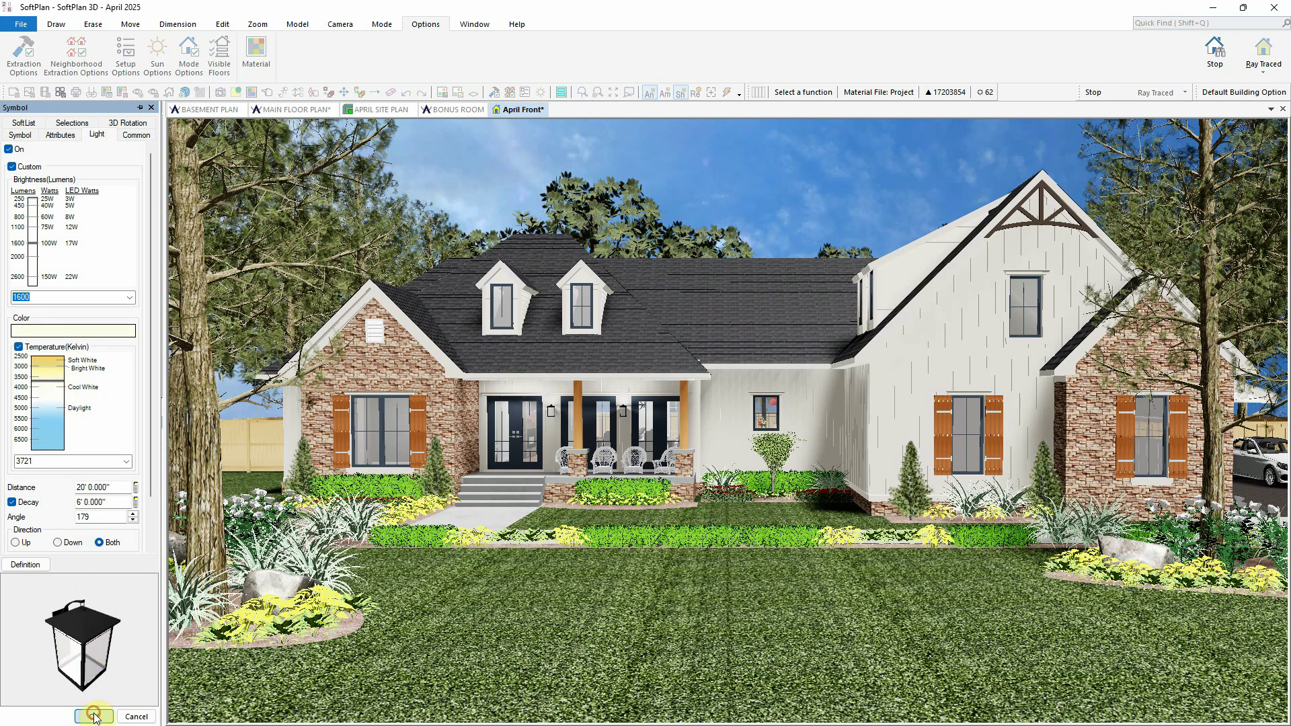
right_click(622, 415)
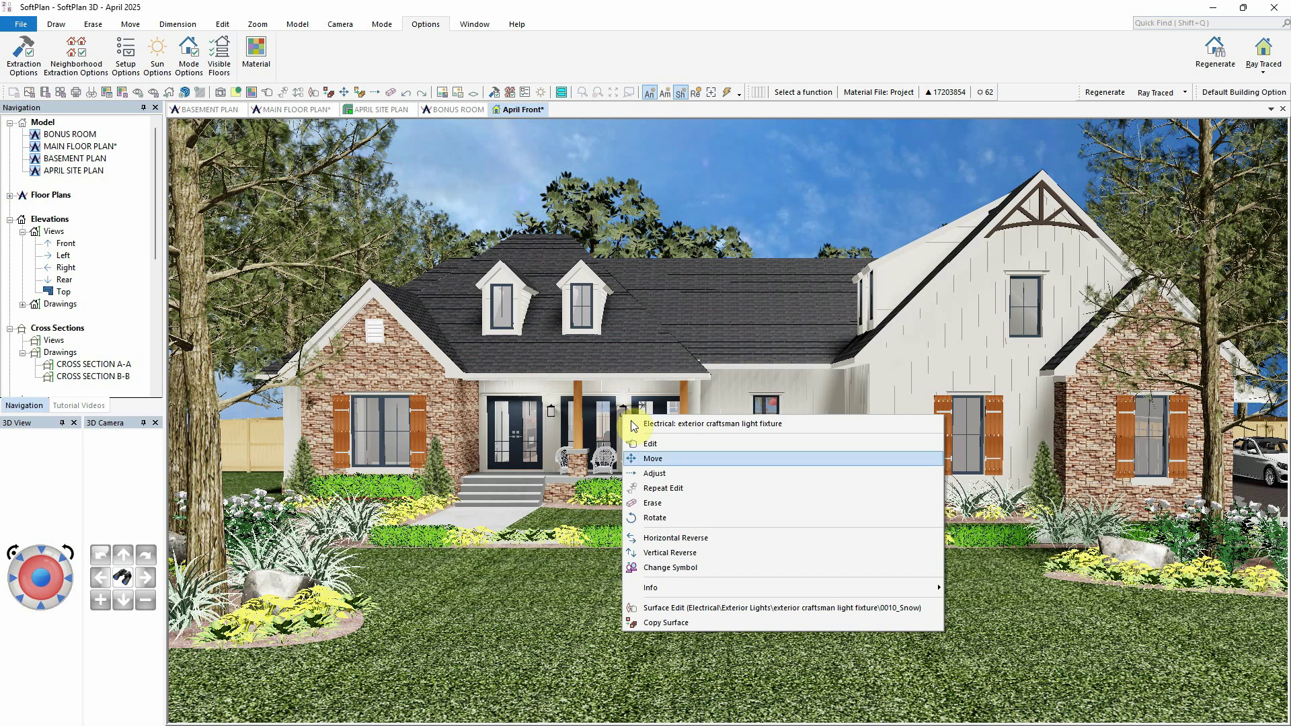
click(678, 495)
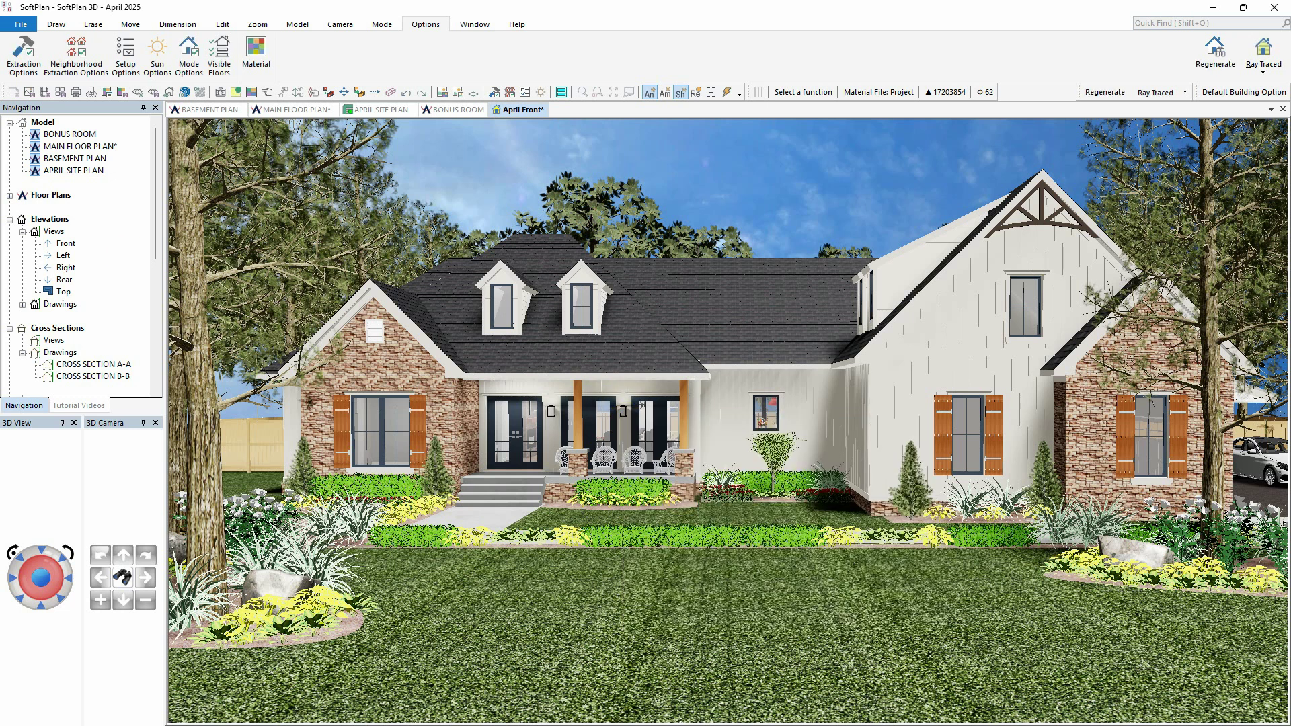
Set the sun's time to 1:00 PM and its illuminance to 90000 lux
click(158, 58)
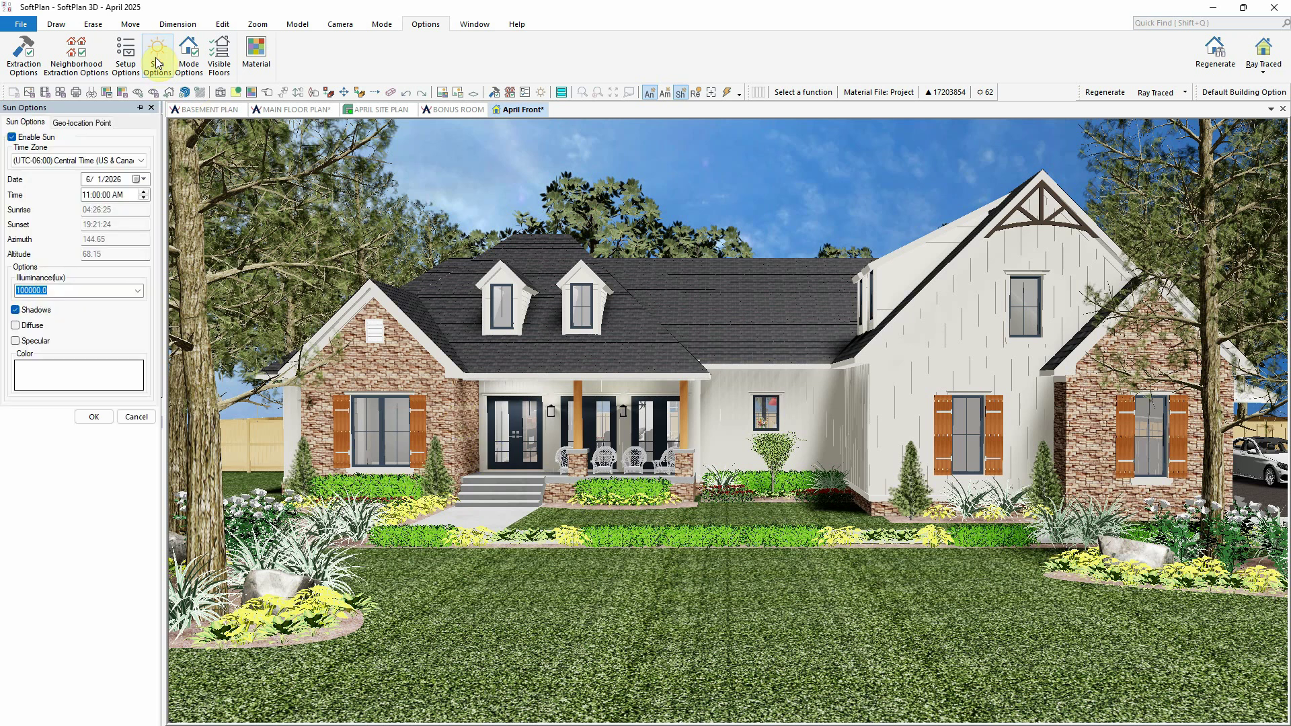
click(143, 192)
click(143, 192)
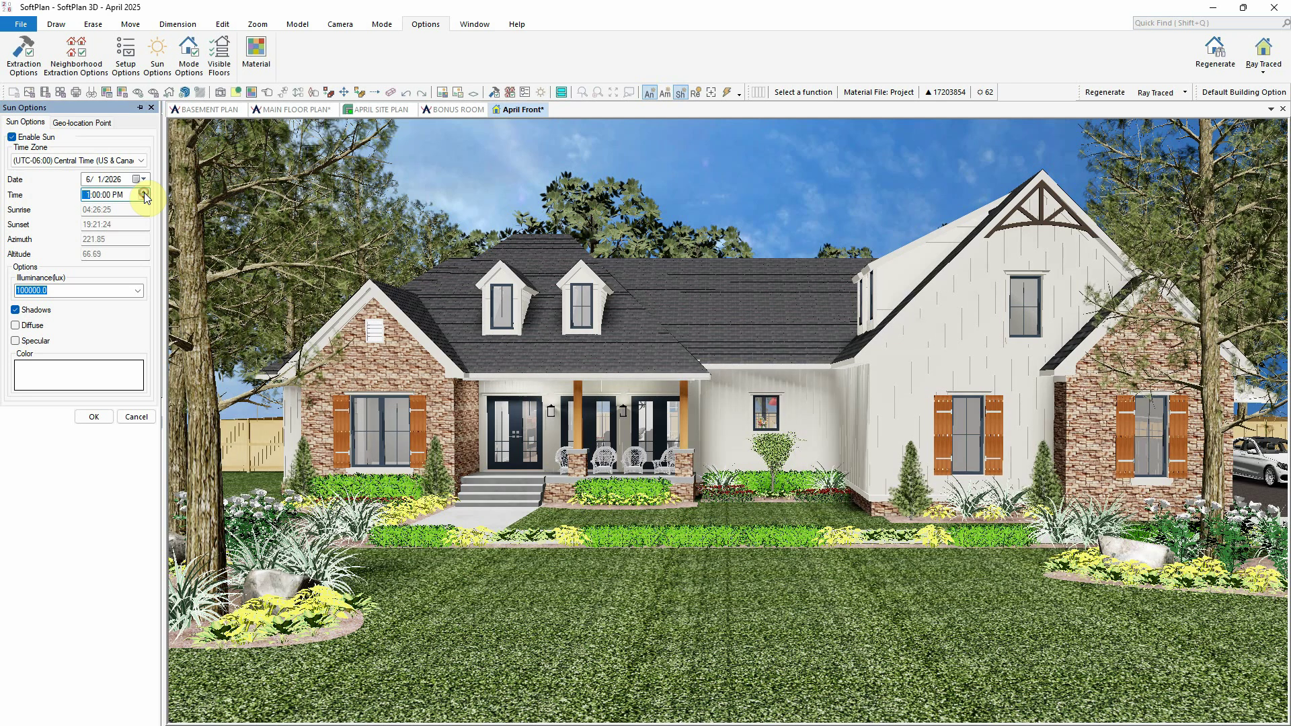
click(139, 291)
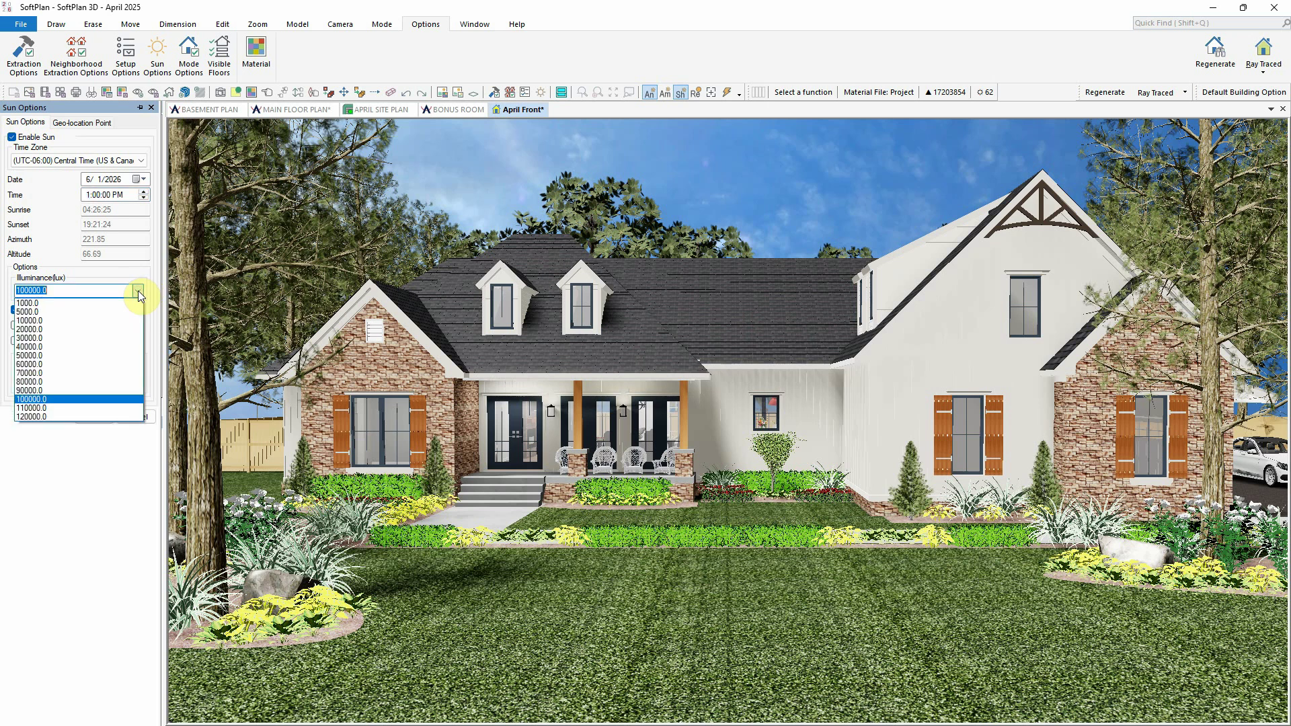
click(108, 390)
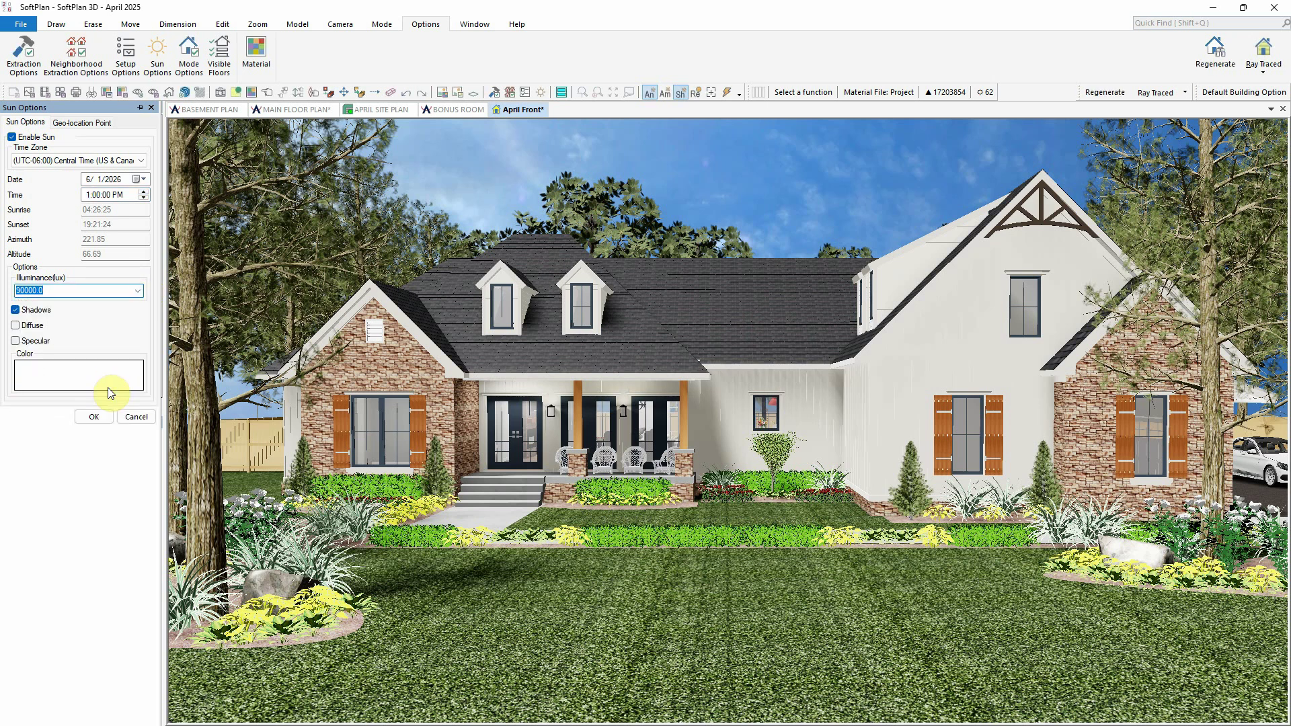
click(94, 416)
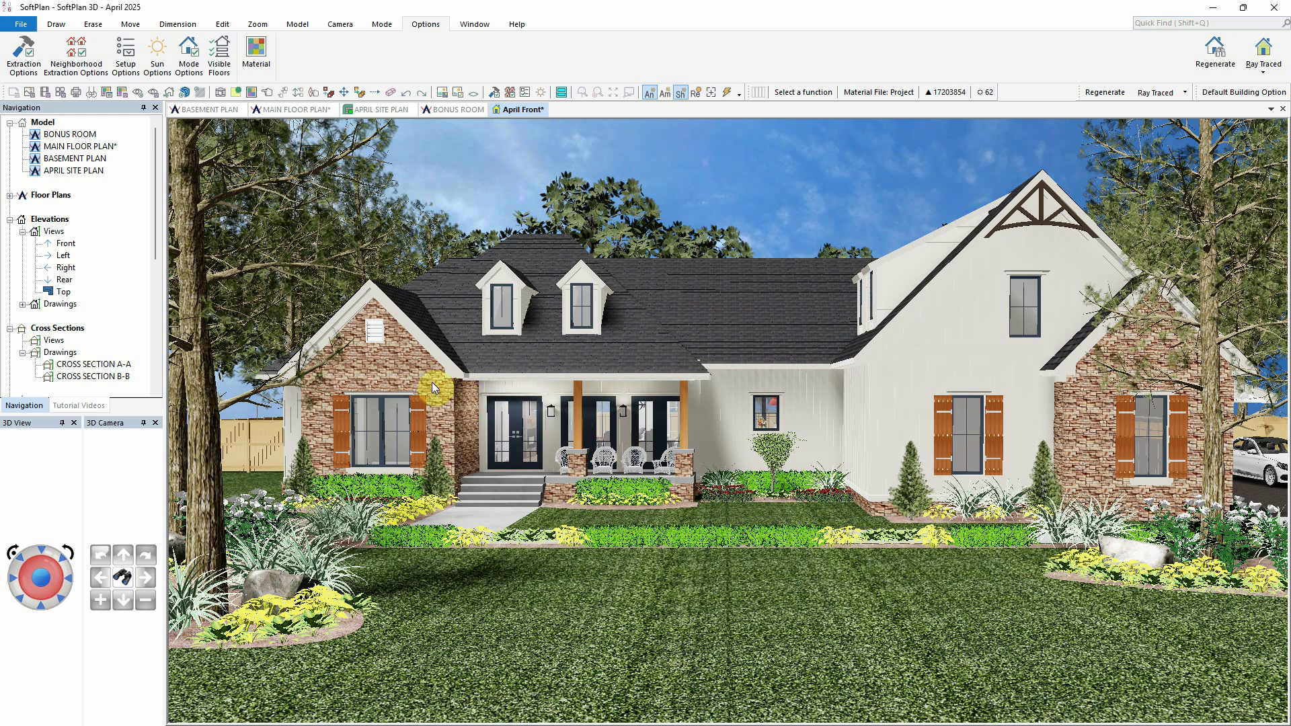
Review the texture and lighting properties of the brick wall's surface material, including its relief depth
right_click(410, 367)
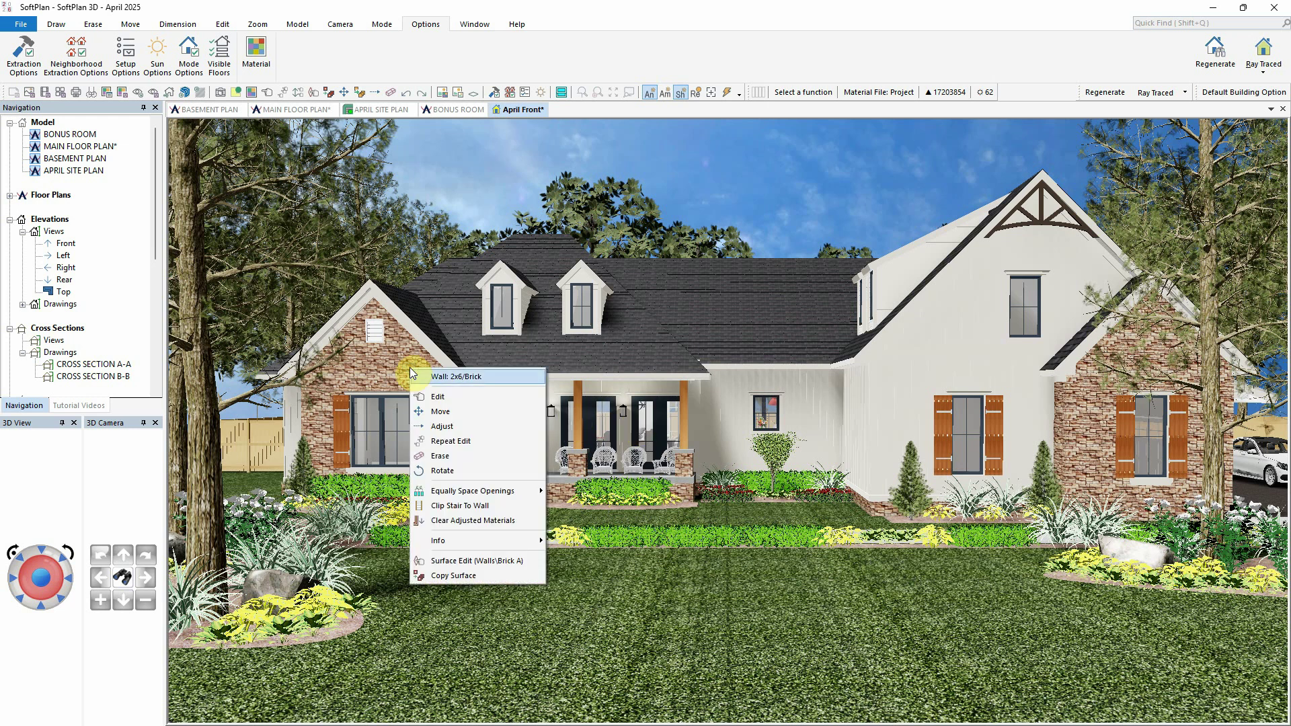
click(463, 560)
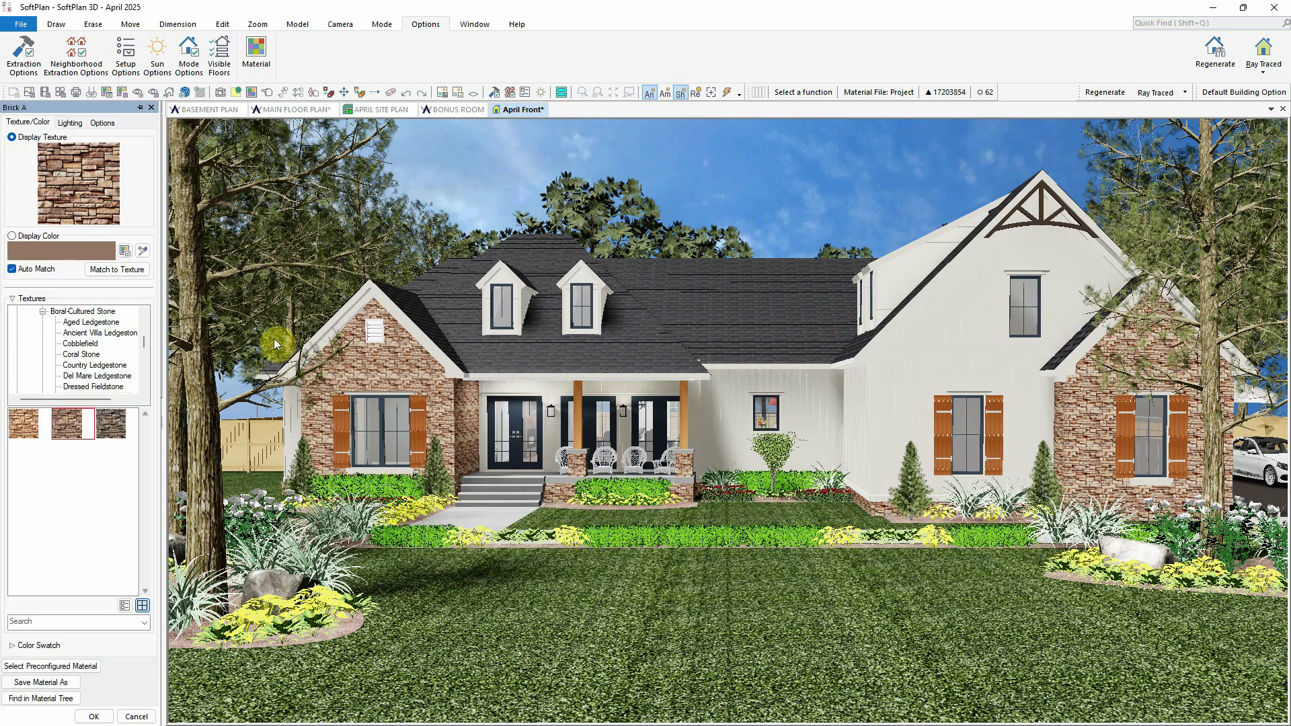
click(73, 124)
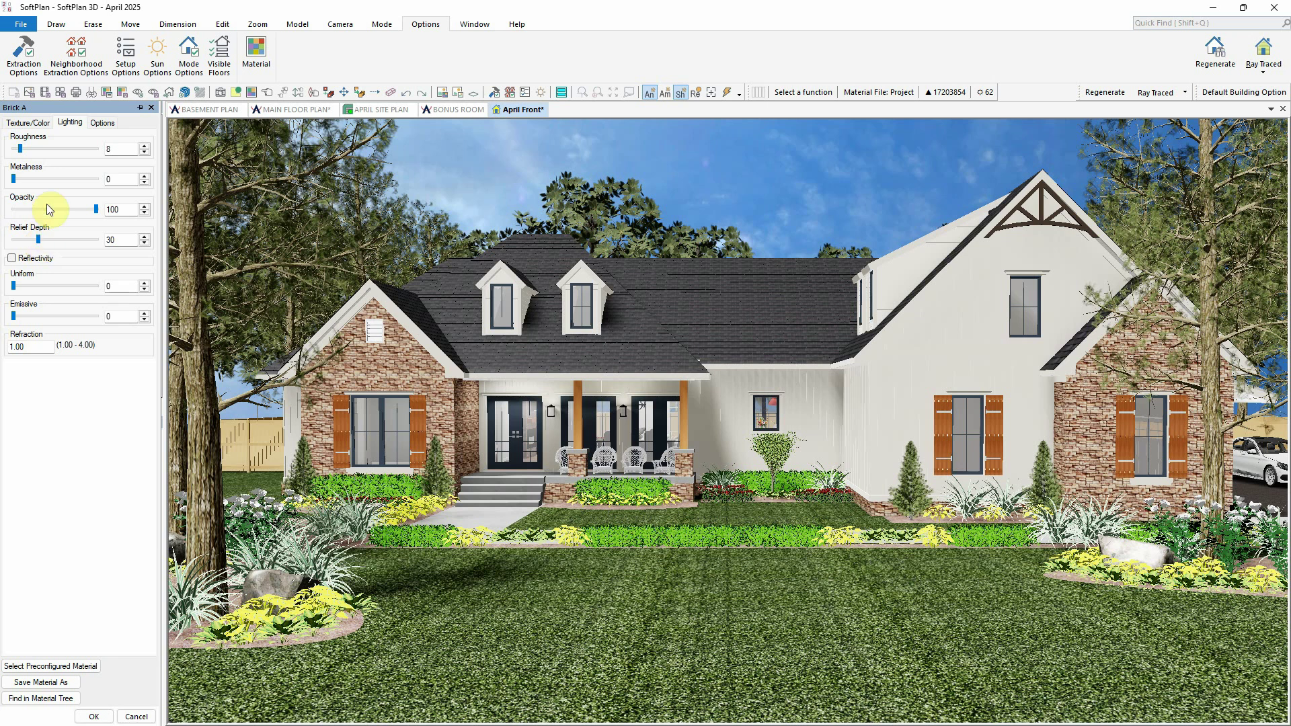
click(94, 716)
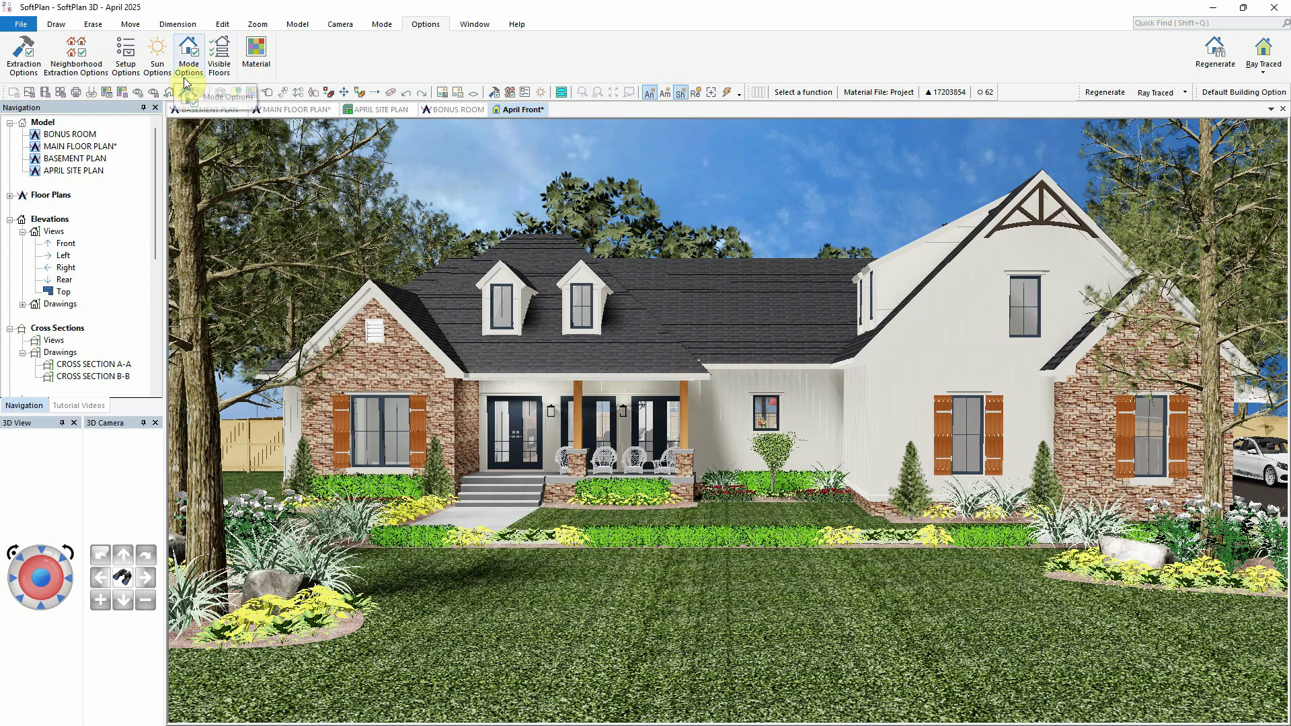
Enable depth relief and reflections for the textured faces in the mode options
click(187, 53)
click(119, 138)
click(37, 272)
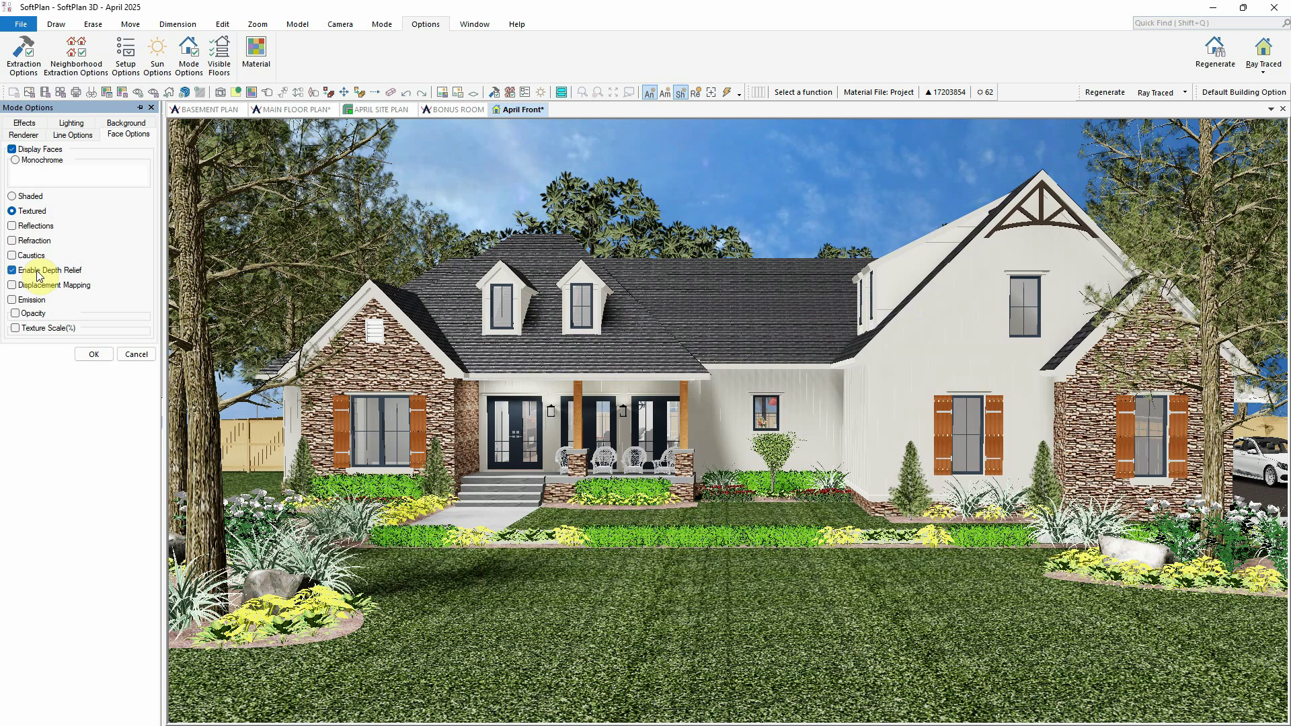
click(29, 229)
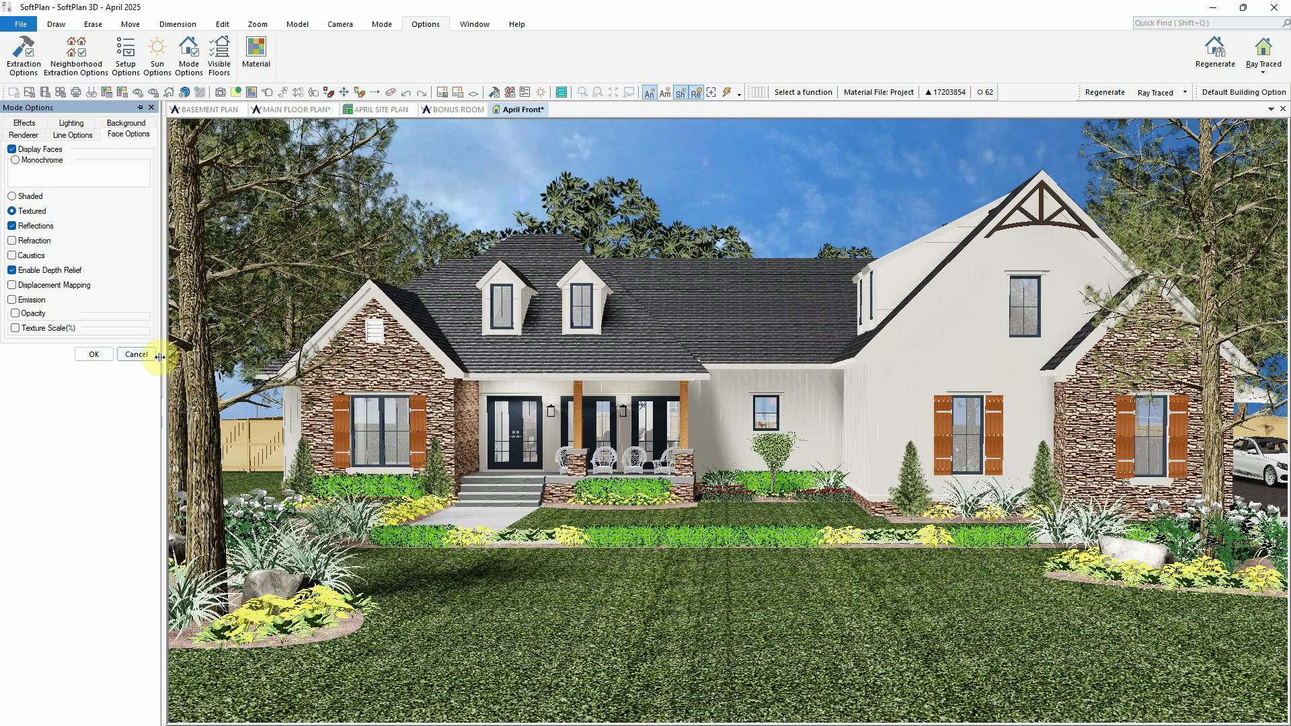
click(96, 355)
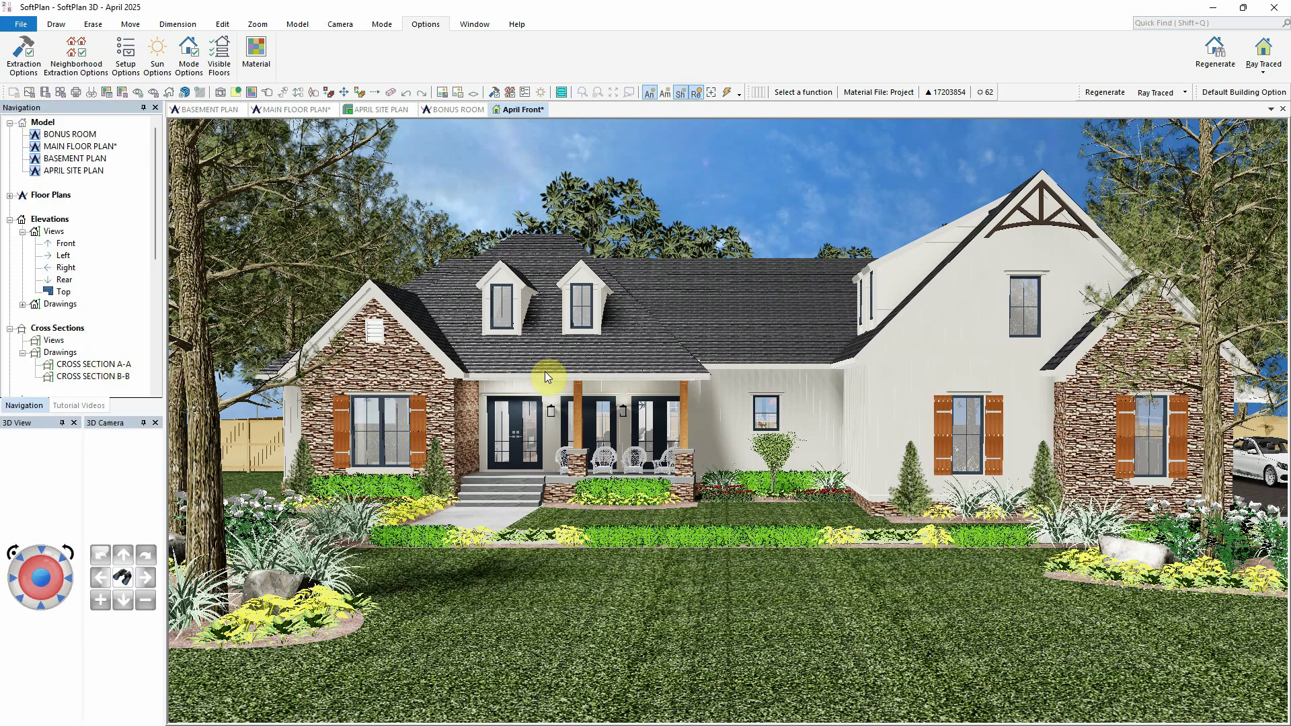
Set the main roof's material style to Profile with the Asphalt Shingles profile and apply it
right_click(609, 349)
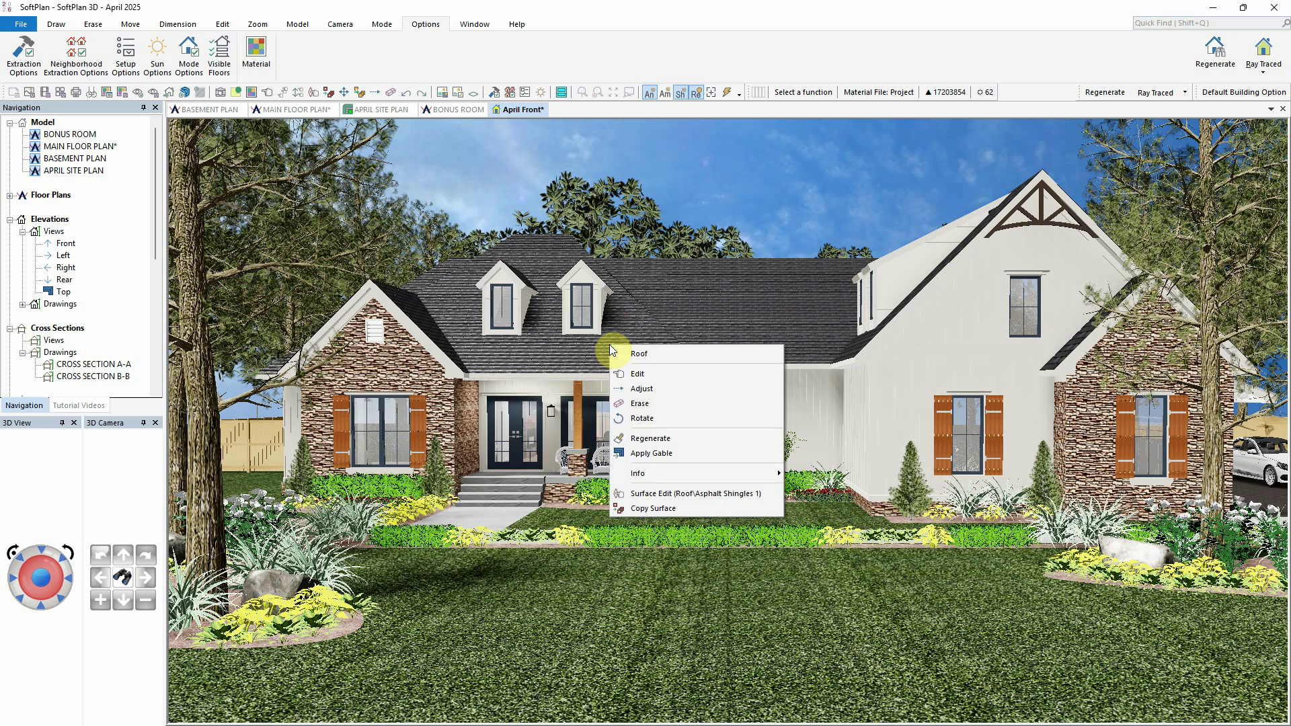
click(647, 371)
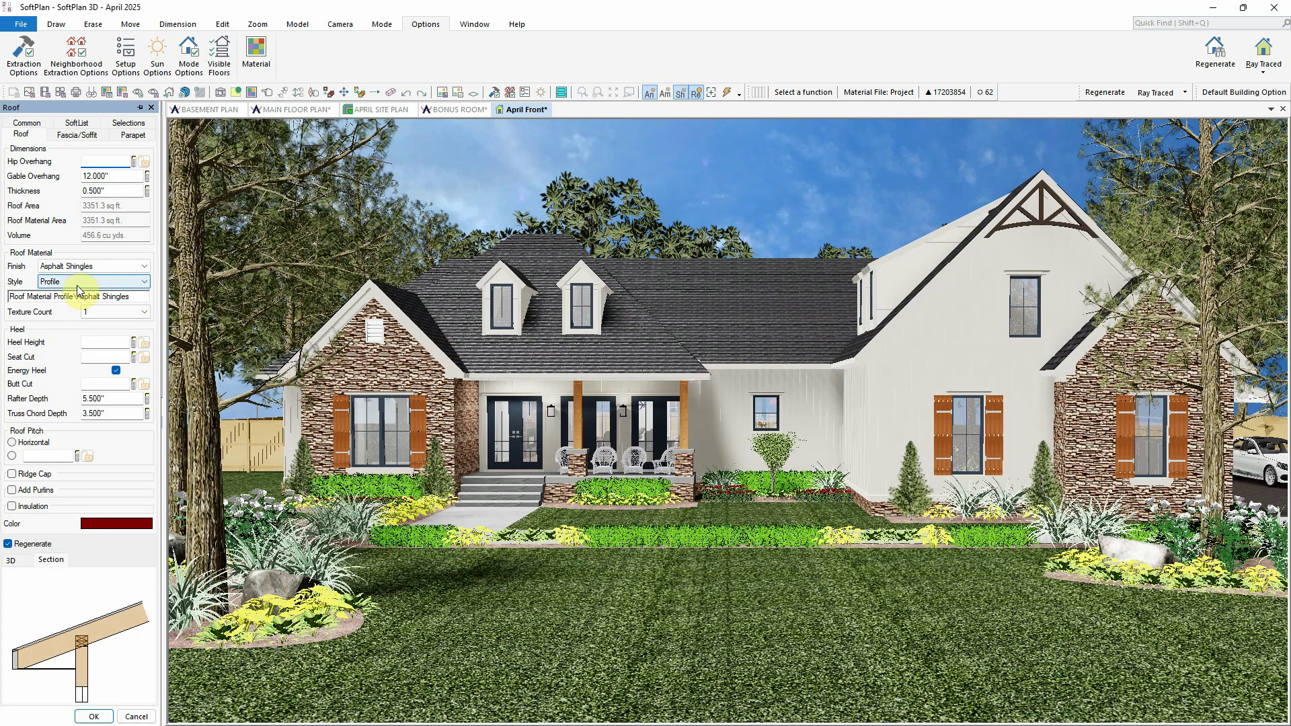
click(143, 282)
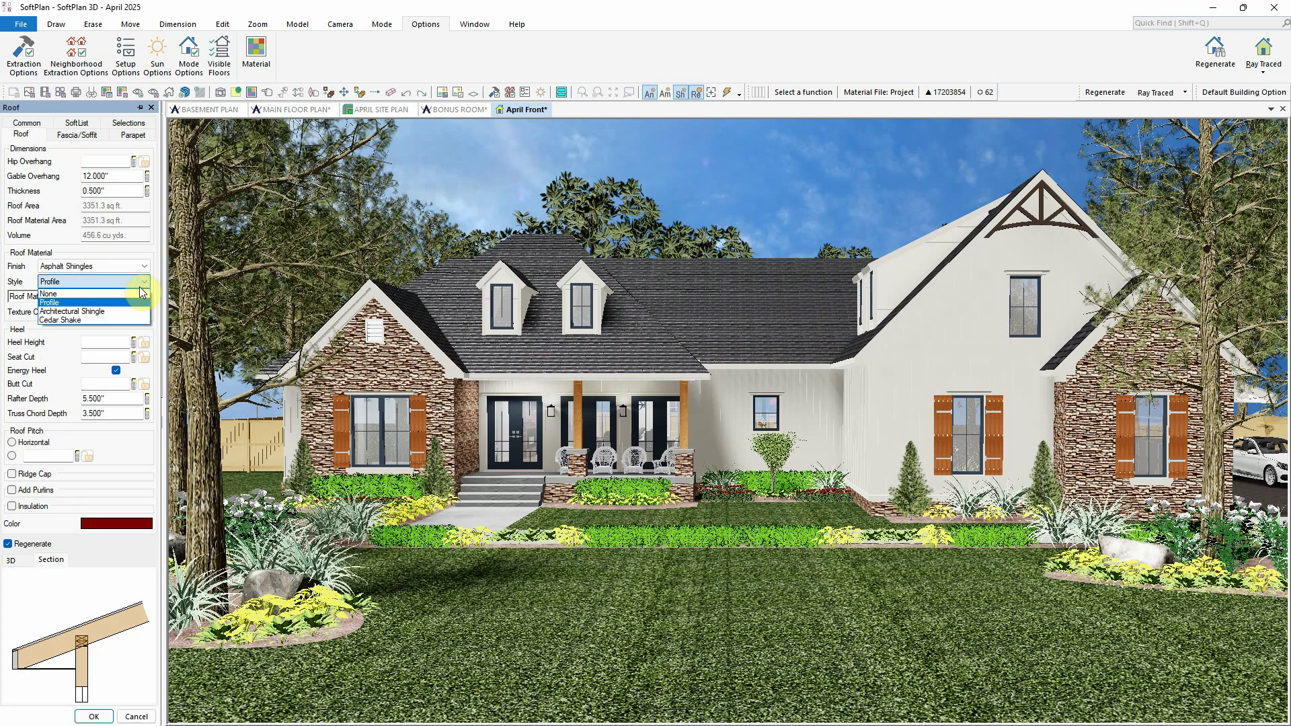
click(139, 293)
click(137, 299)
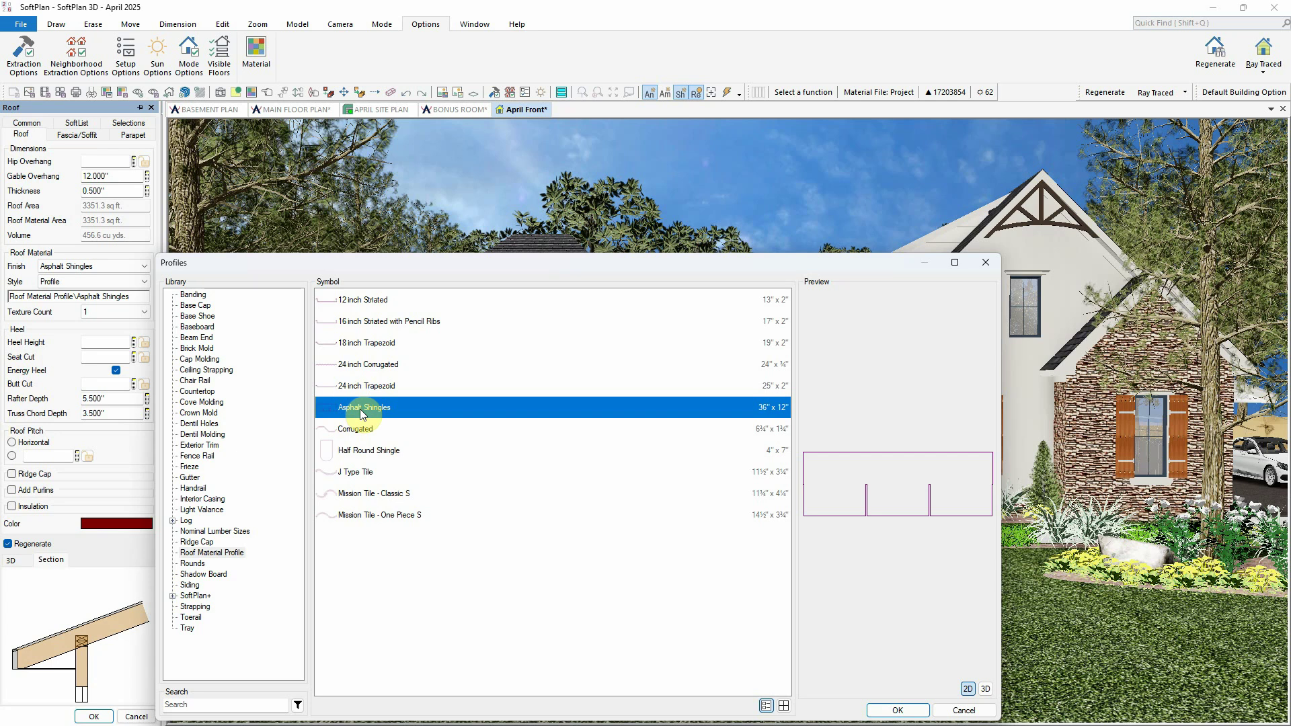
click(897, 710)
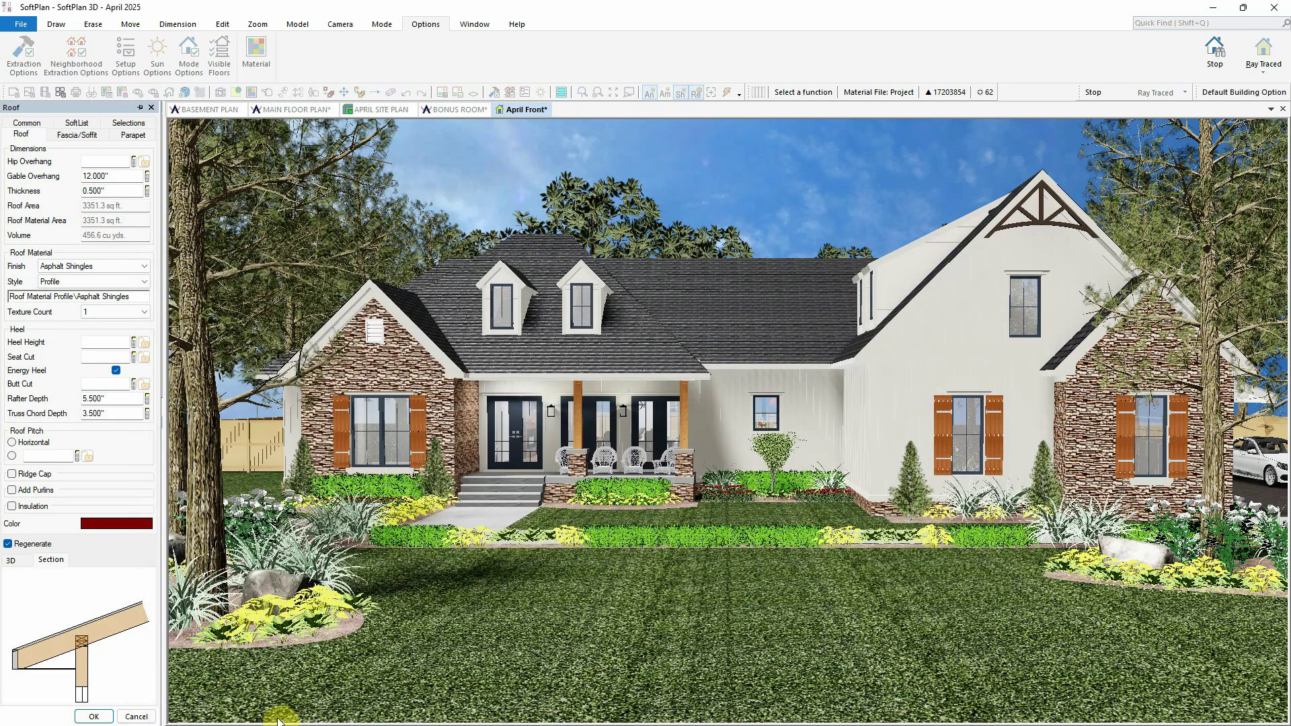
click(94, 716)
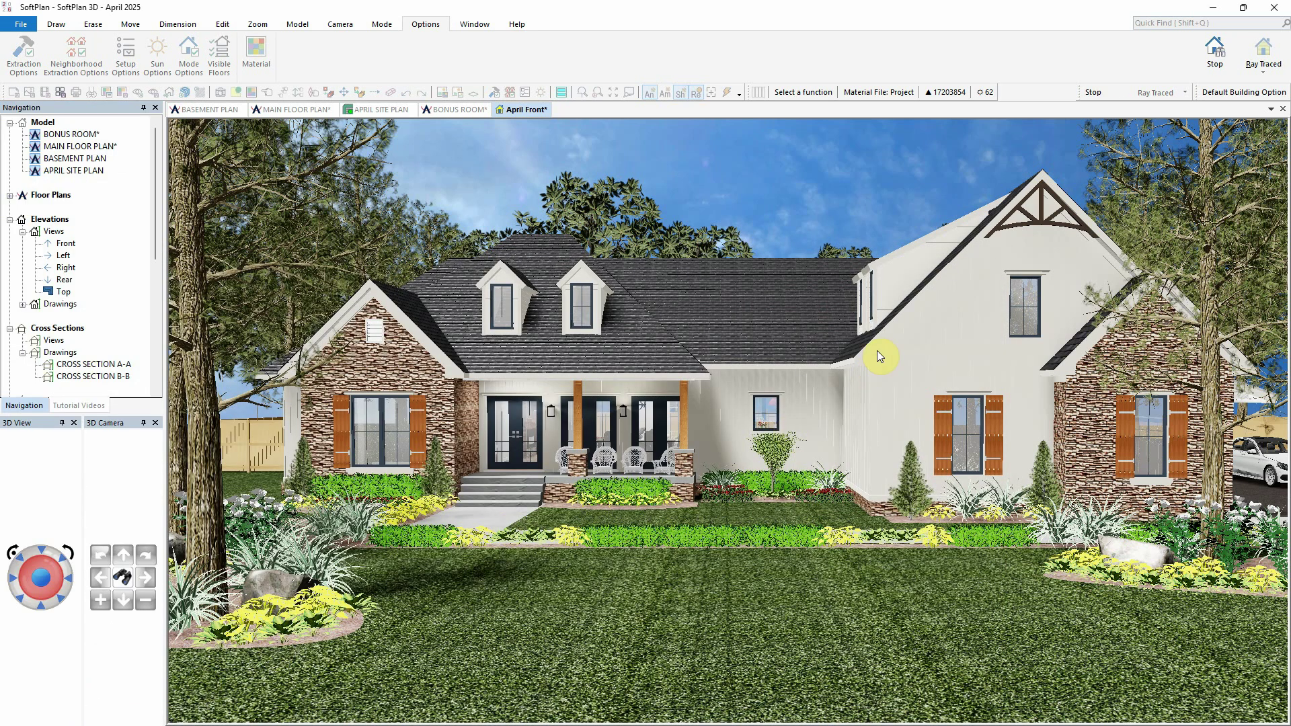
Open the 2x4 siding wall beside the upper gable for editing
right_click(904, 284)
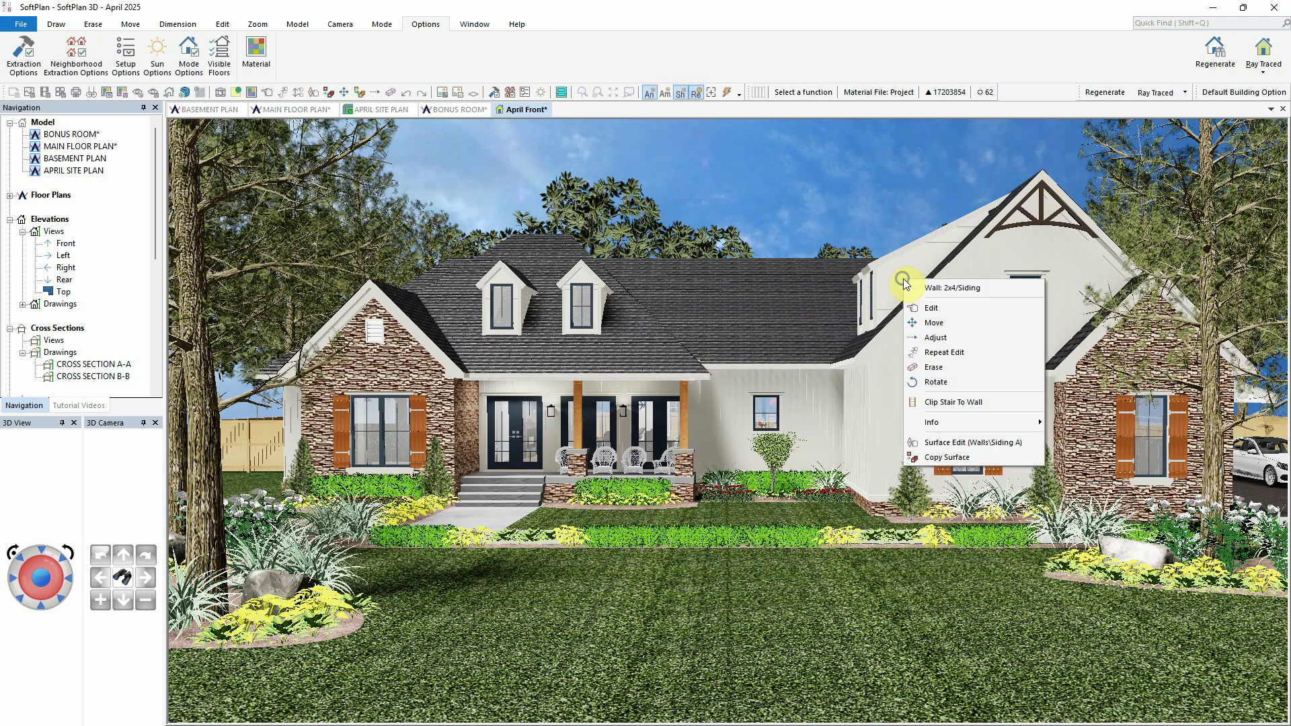
click(931, 307)
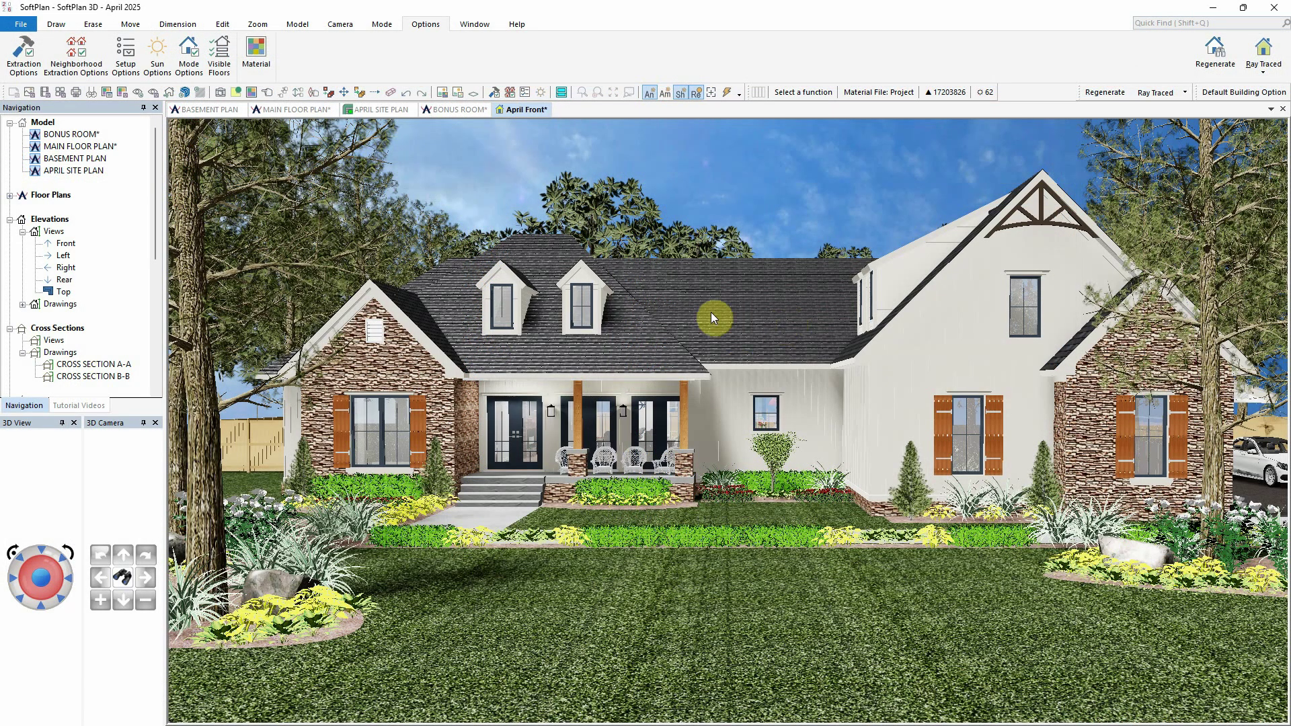
Enable path tracing with 10000 passes in the lighting mode options and regenerate the front rendering
click(190, 59)
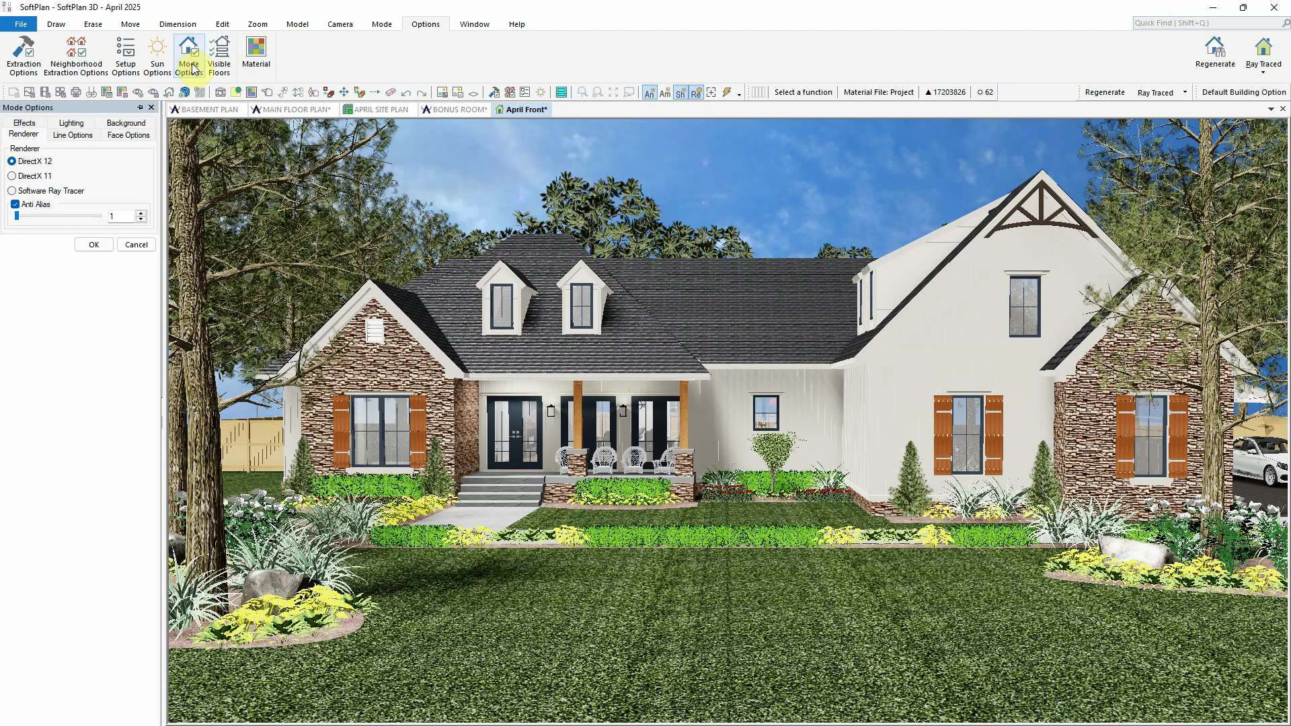
click(78, 125)
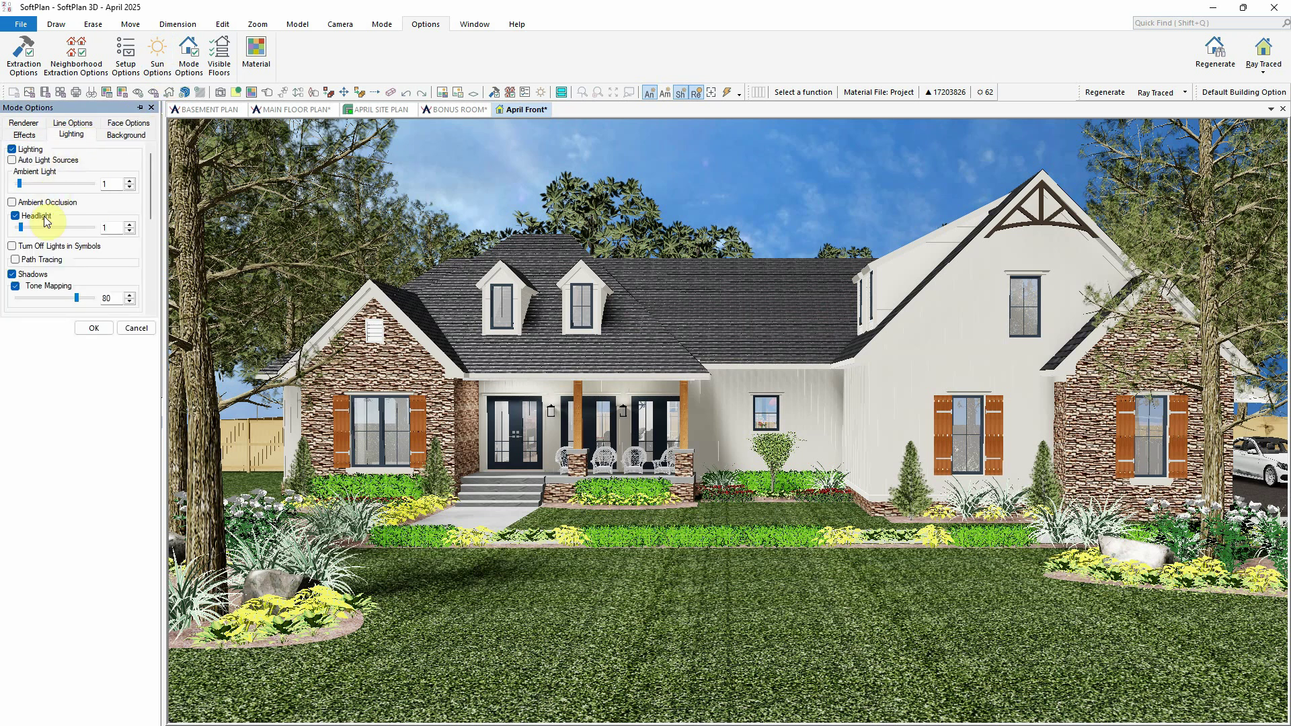
click(30, 260)
click(137, 253)
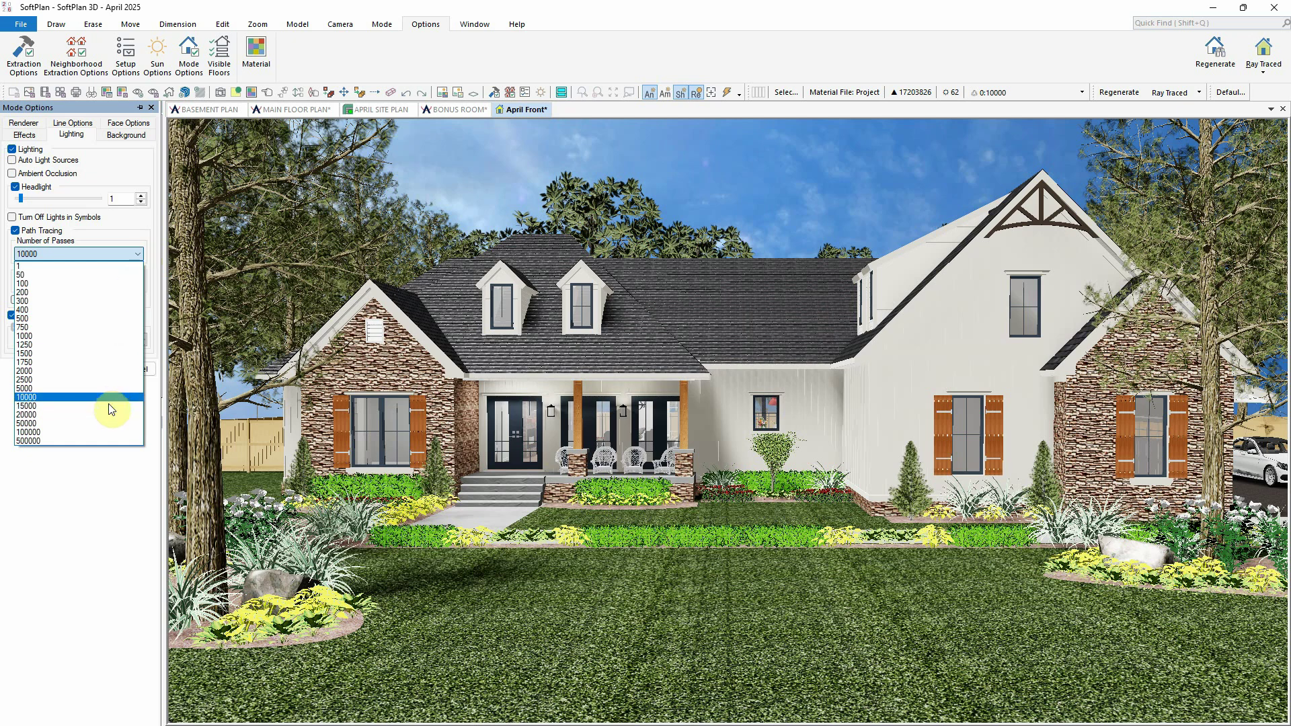
click(107, 396)
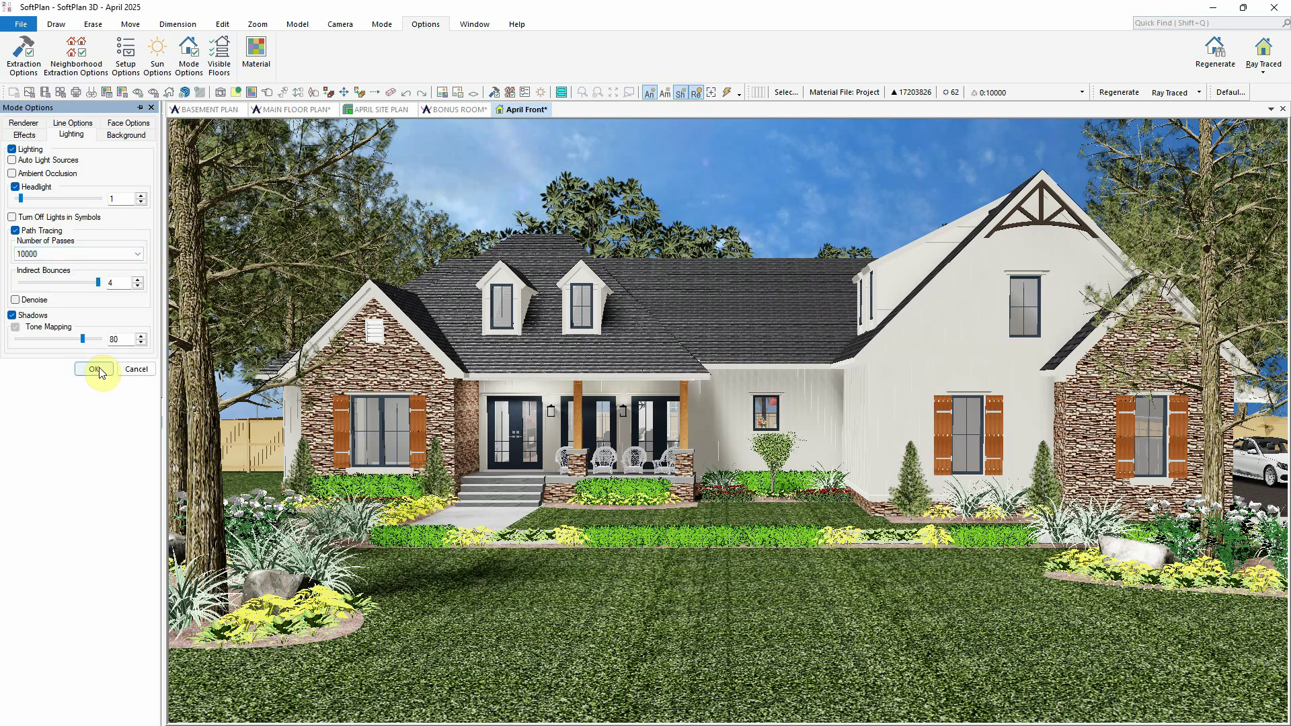
click(97, 370)
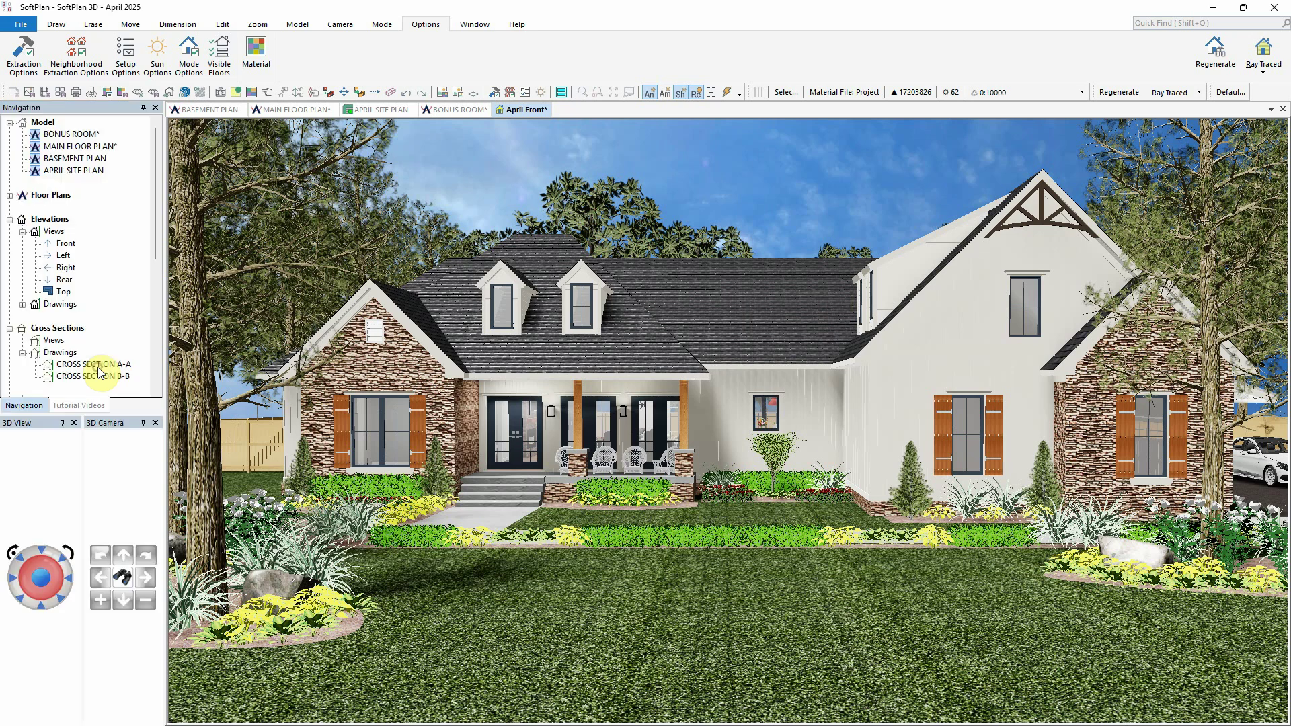
click(1214, 53)
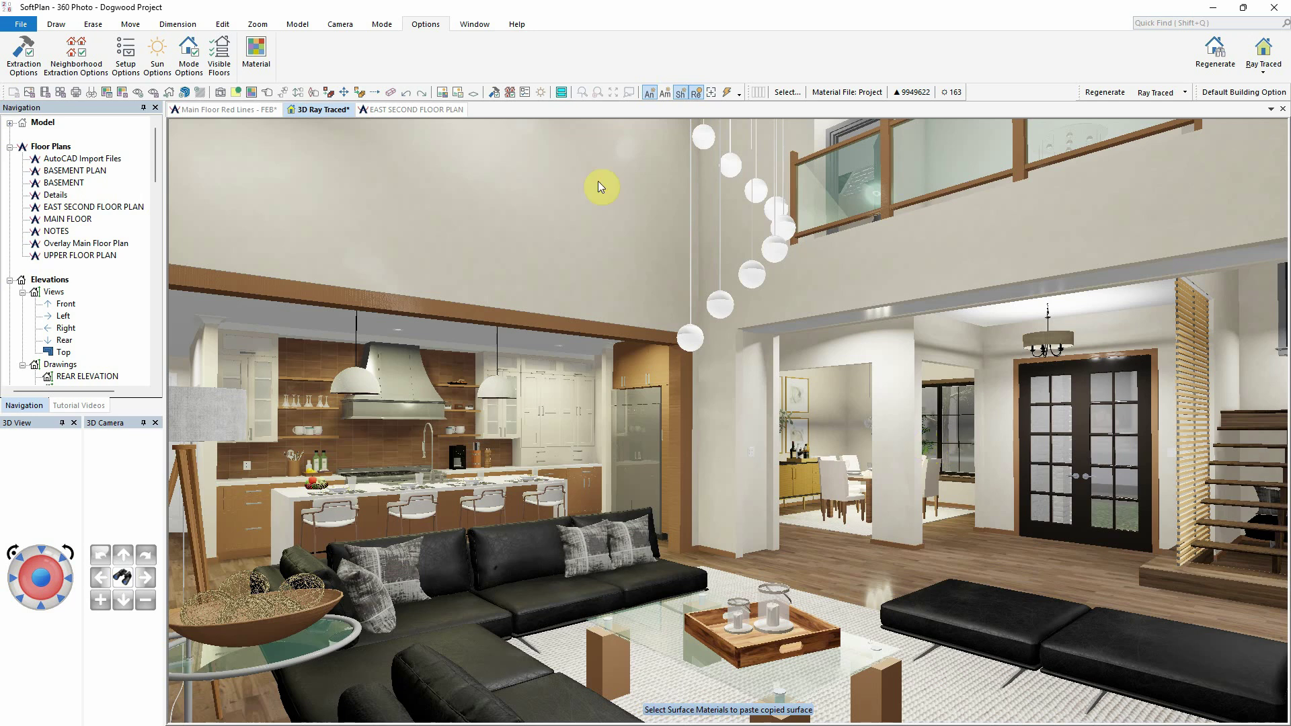
Set the ambient light of the Dogwood Project's interior view to 1, check its face options, and apply the mode options
click(179, 61)
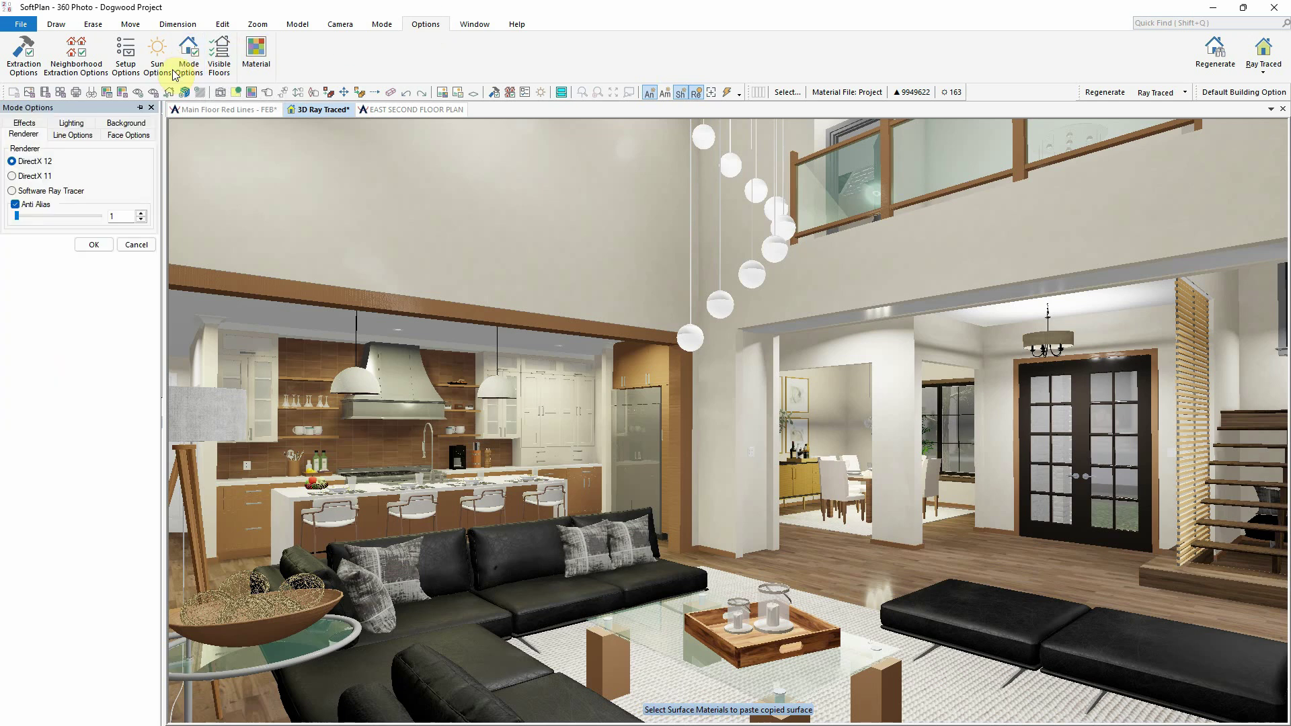
click(67, 134)
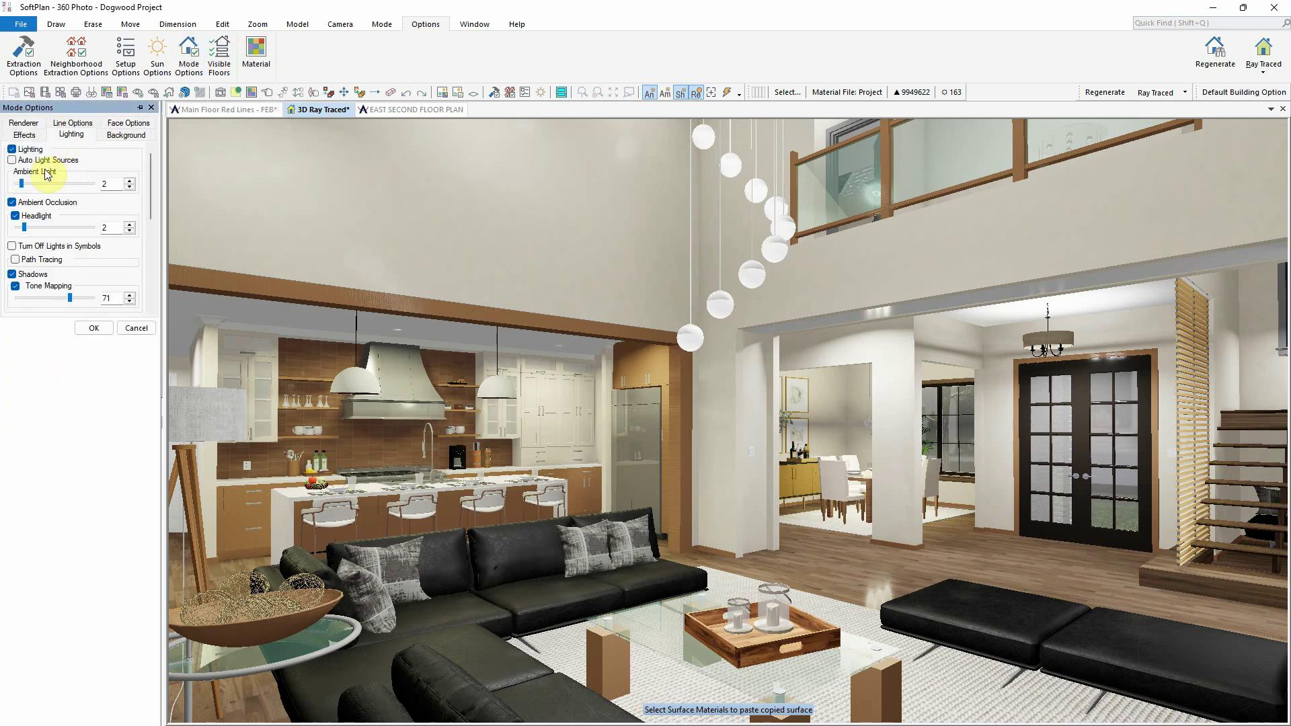
click(23, 184)
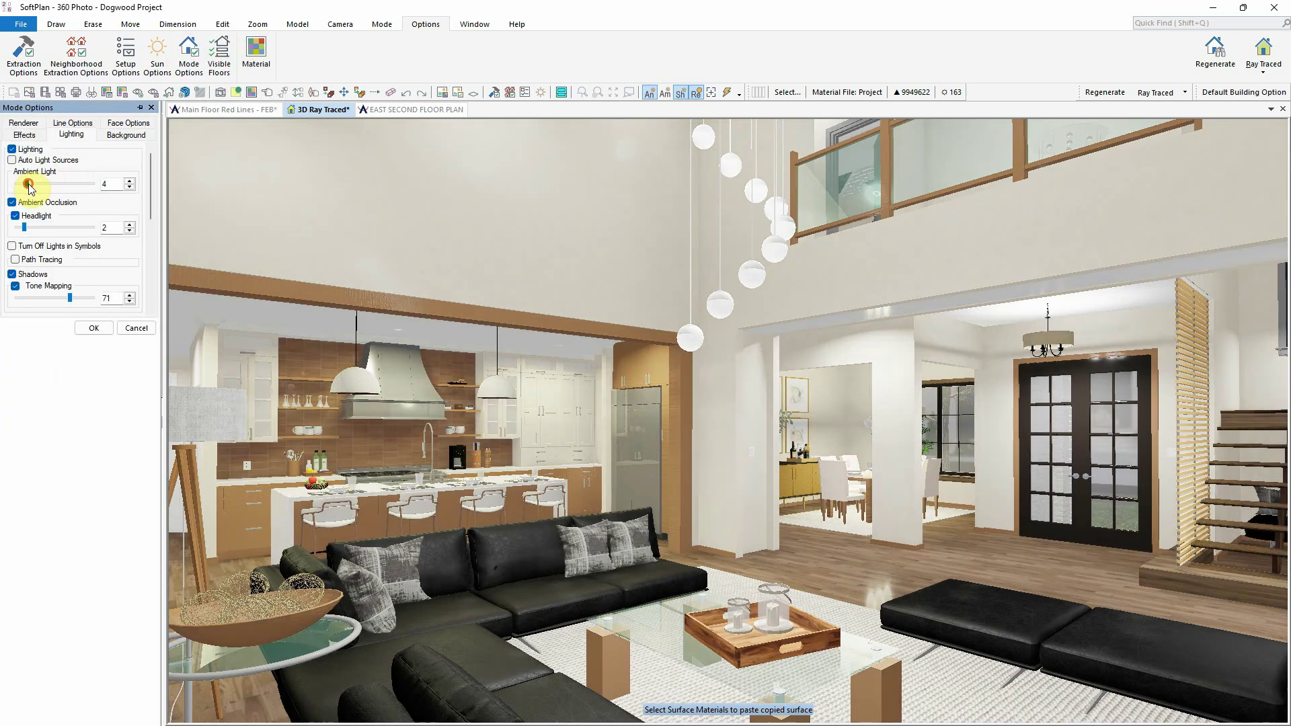
drag(23, 184, 19, 184)
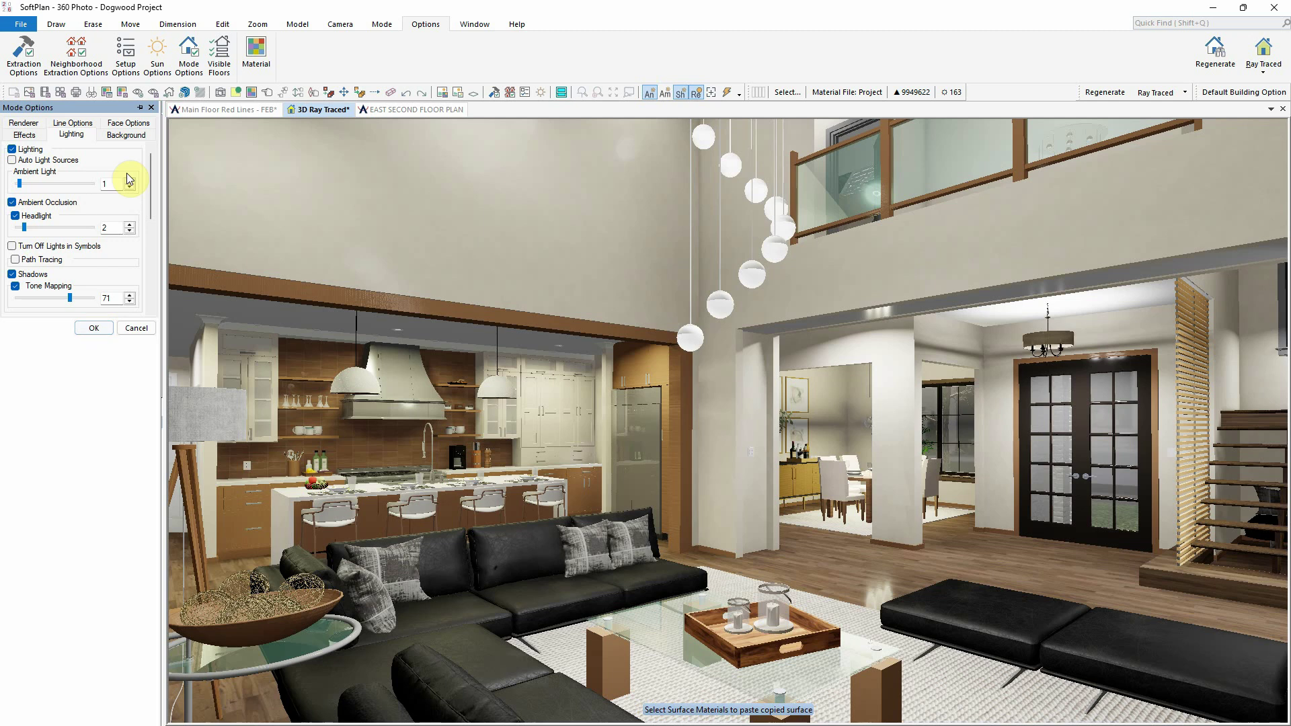
click(129, 124)
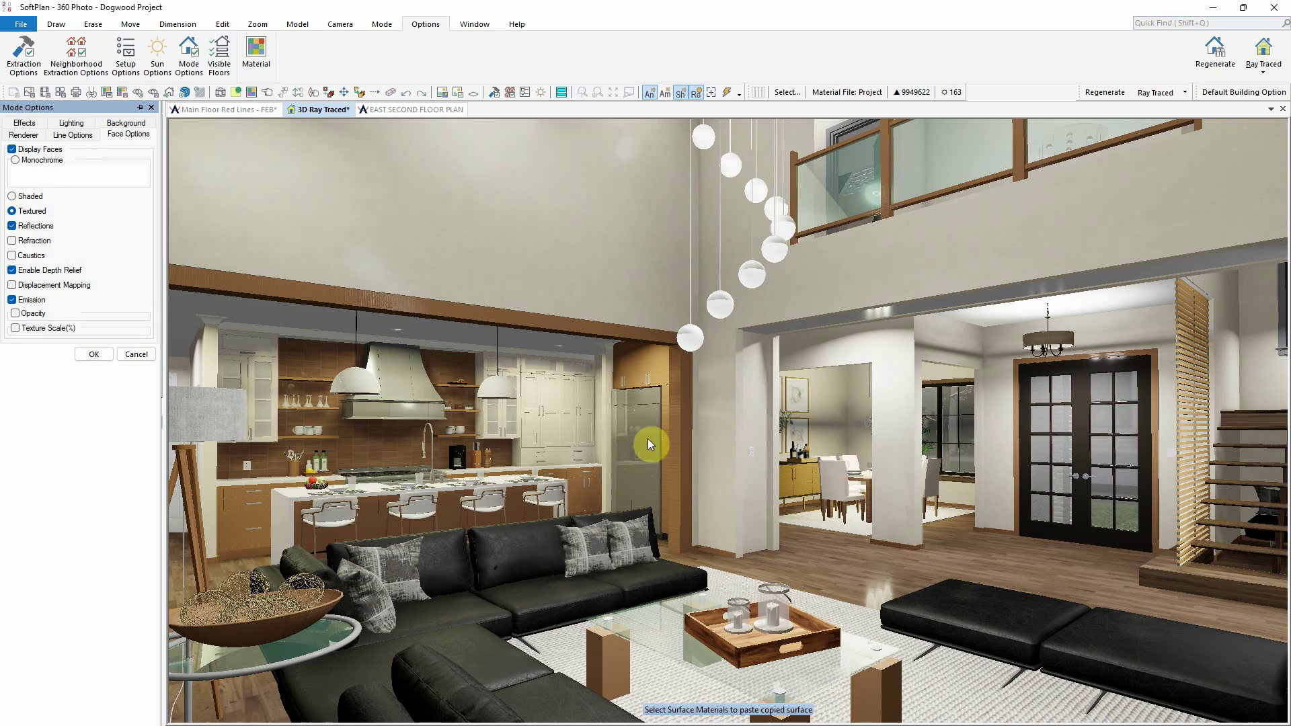
click(101, 354)
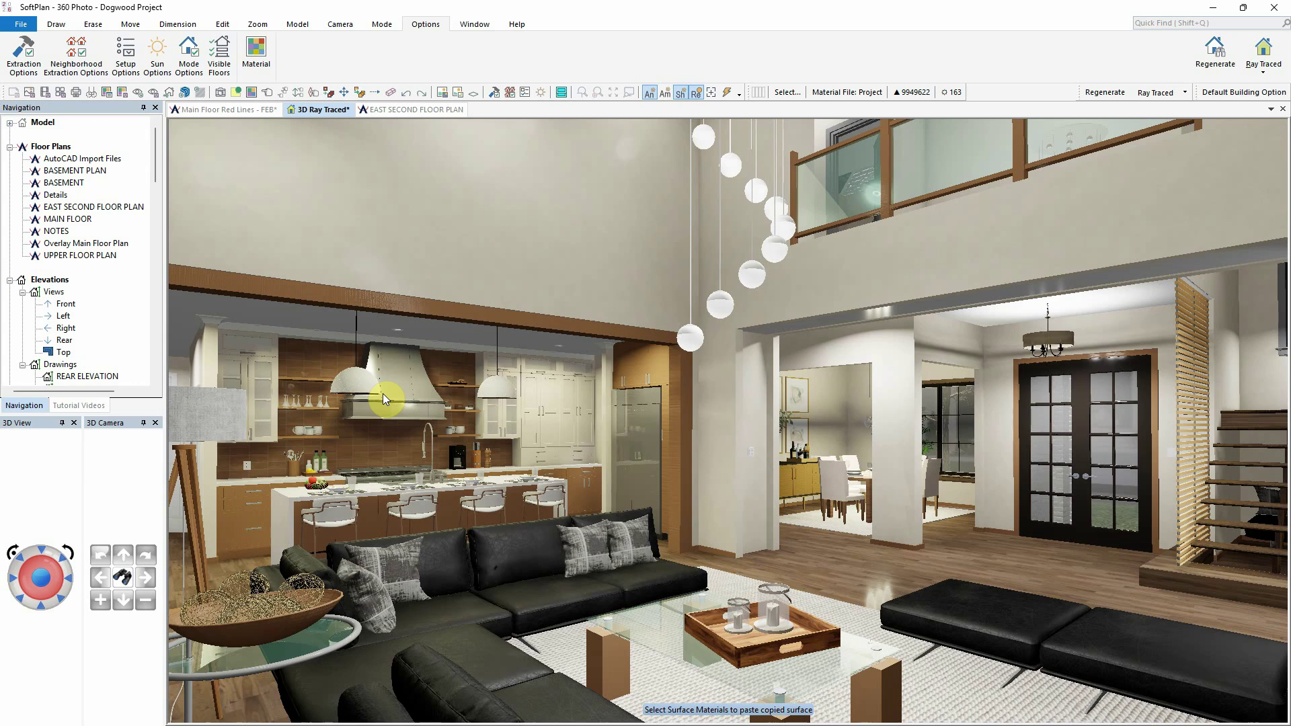
Review the metalness and reflectivity settings of the refrigerator's CorrogateShiny surface material
right_click(638, 439)
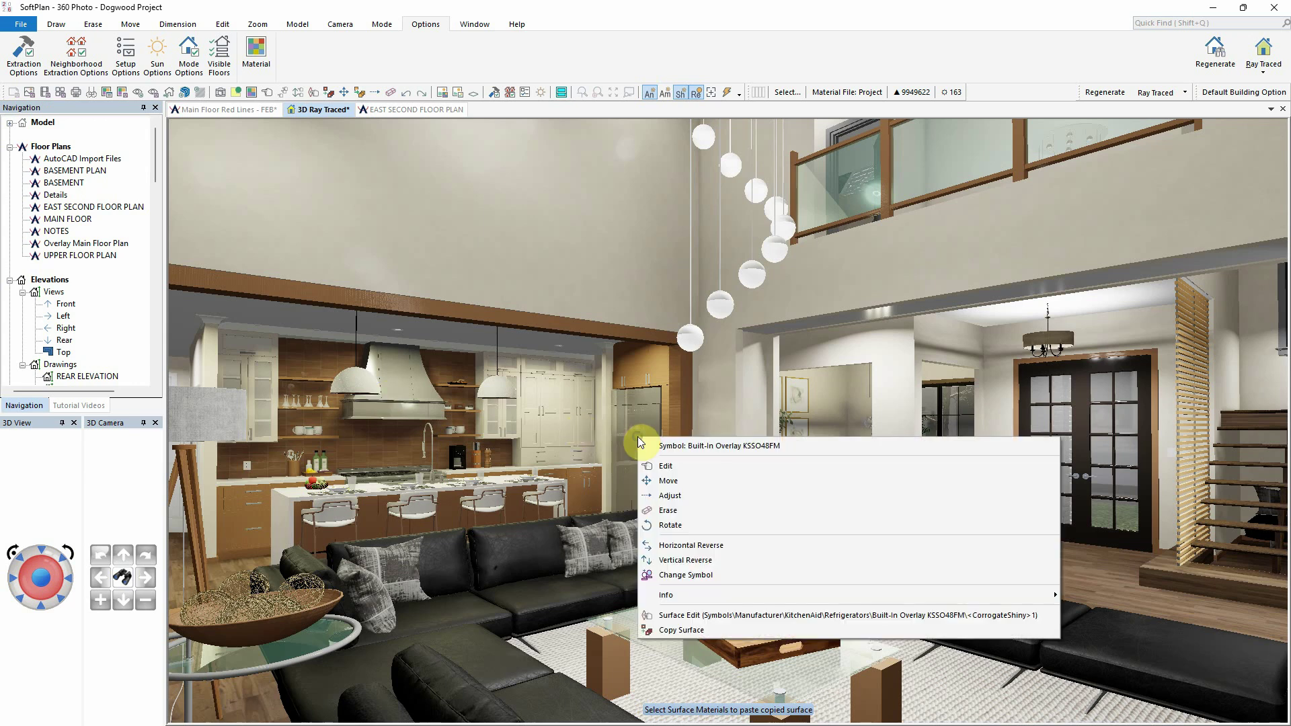
click(701, 615)
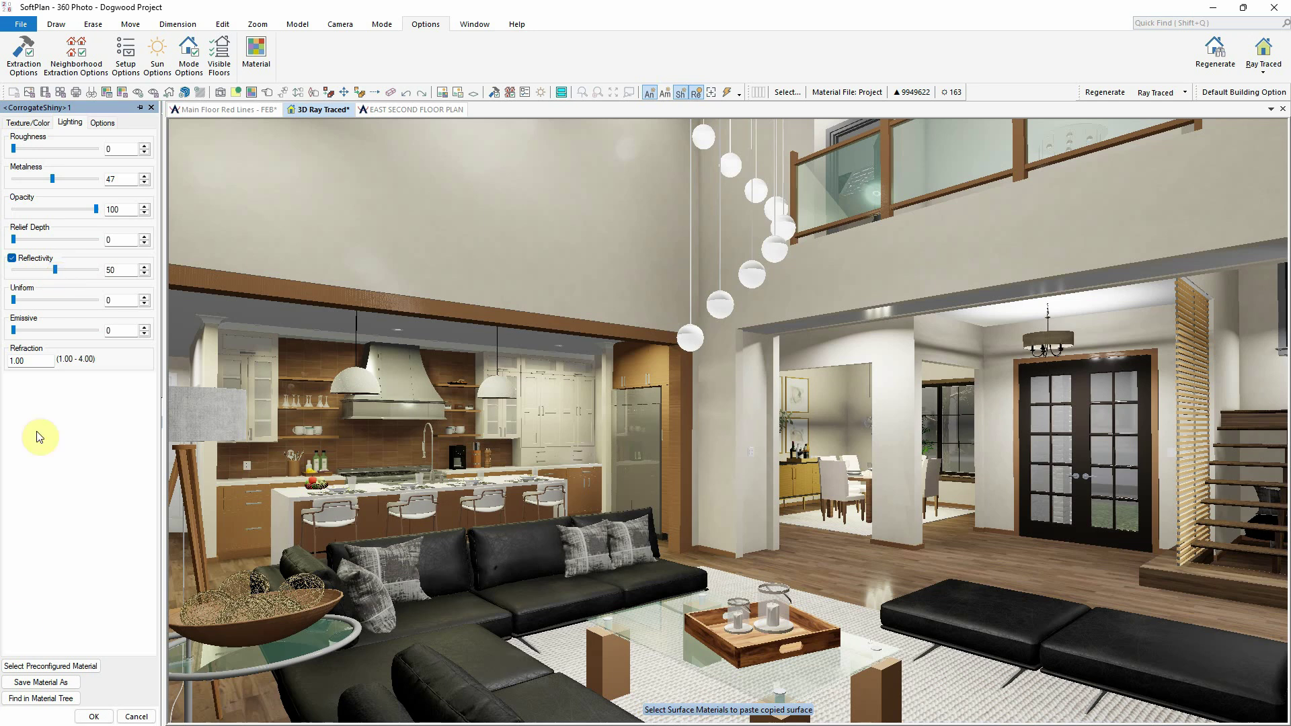
click(94, 716)
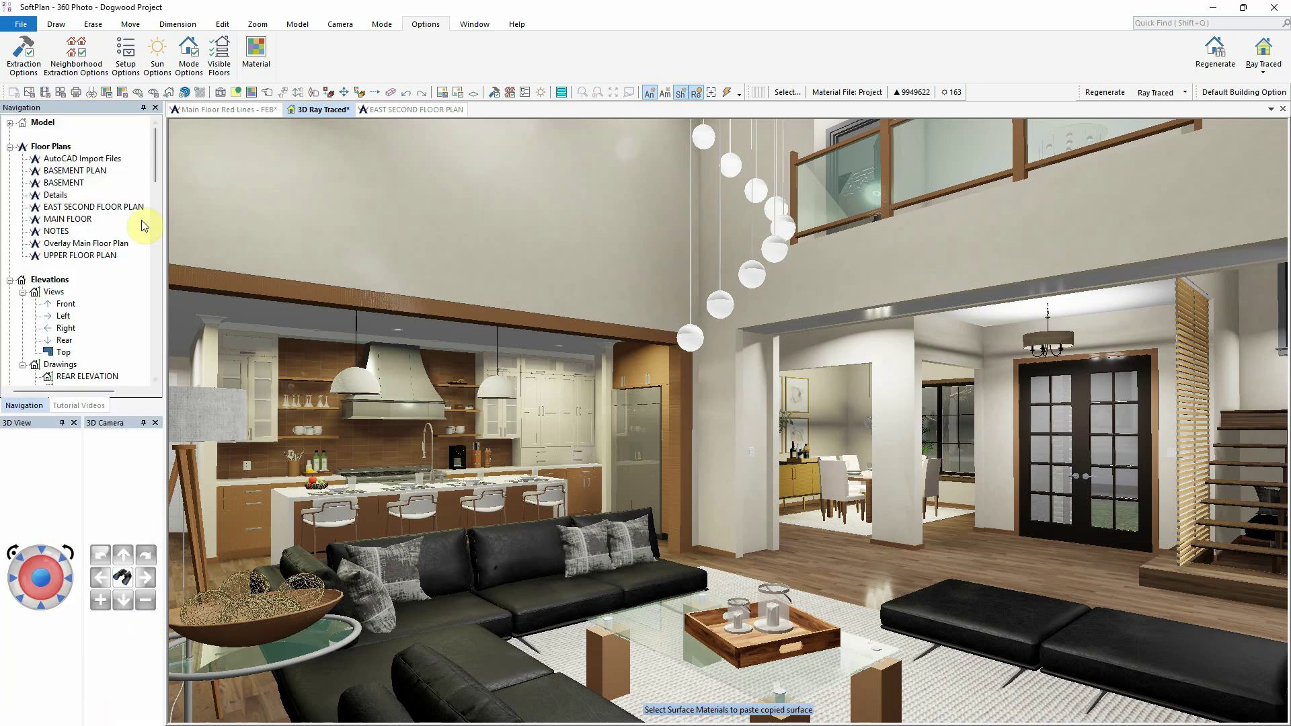
Use Surface Copy/Paste on the metal surface of the kitchen range hood
click(222, 24)
click(154, 57)
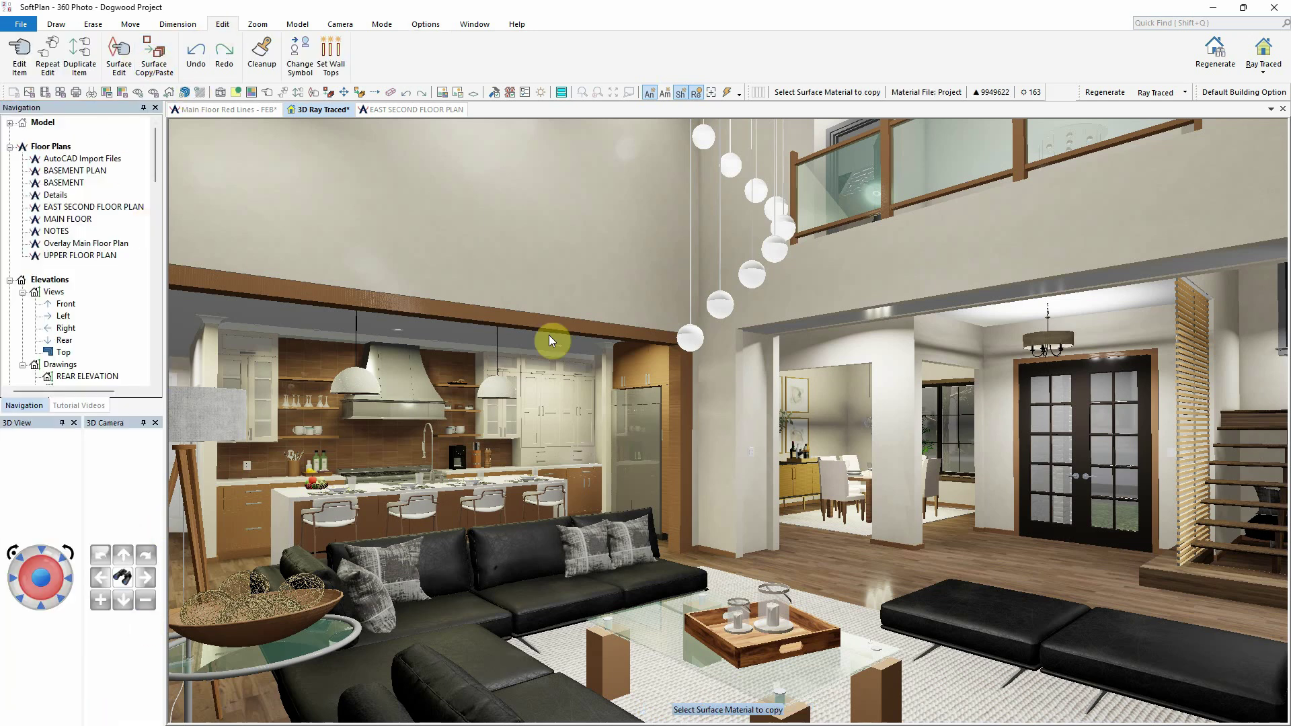
click(407, 394)
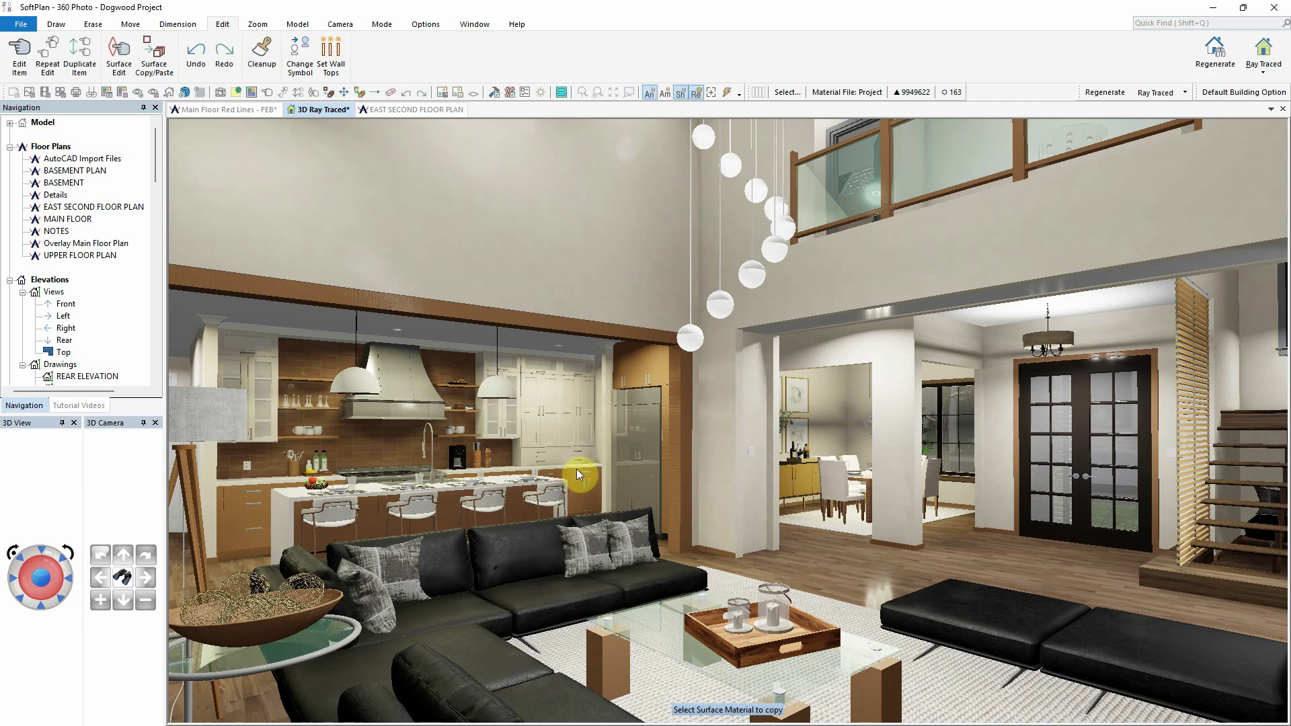
Give the cascading globe pendant fixture a custom light of 2000 lumens with a 3400 K color temperature
click(756, 273)
click(797, 297)
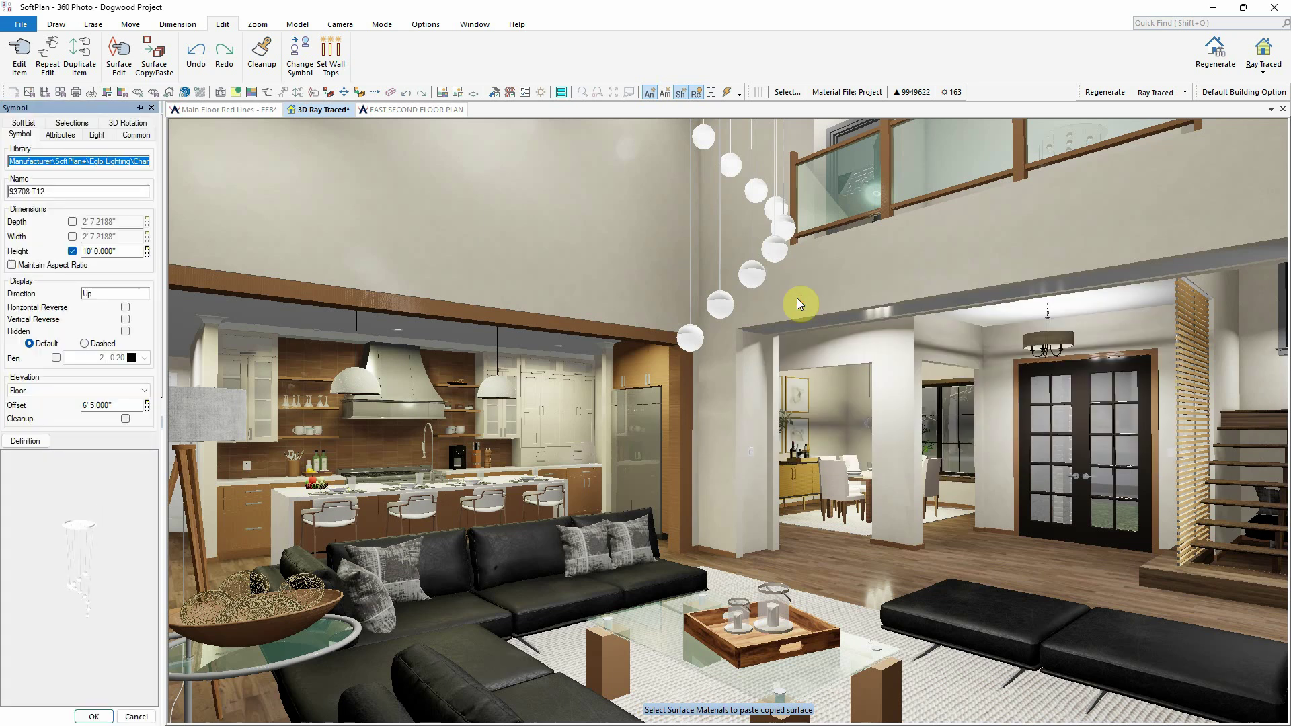
click(97, 136)
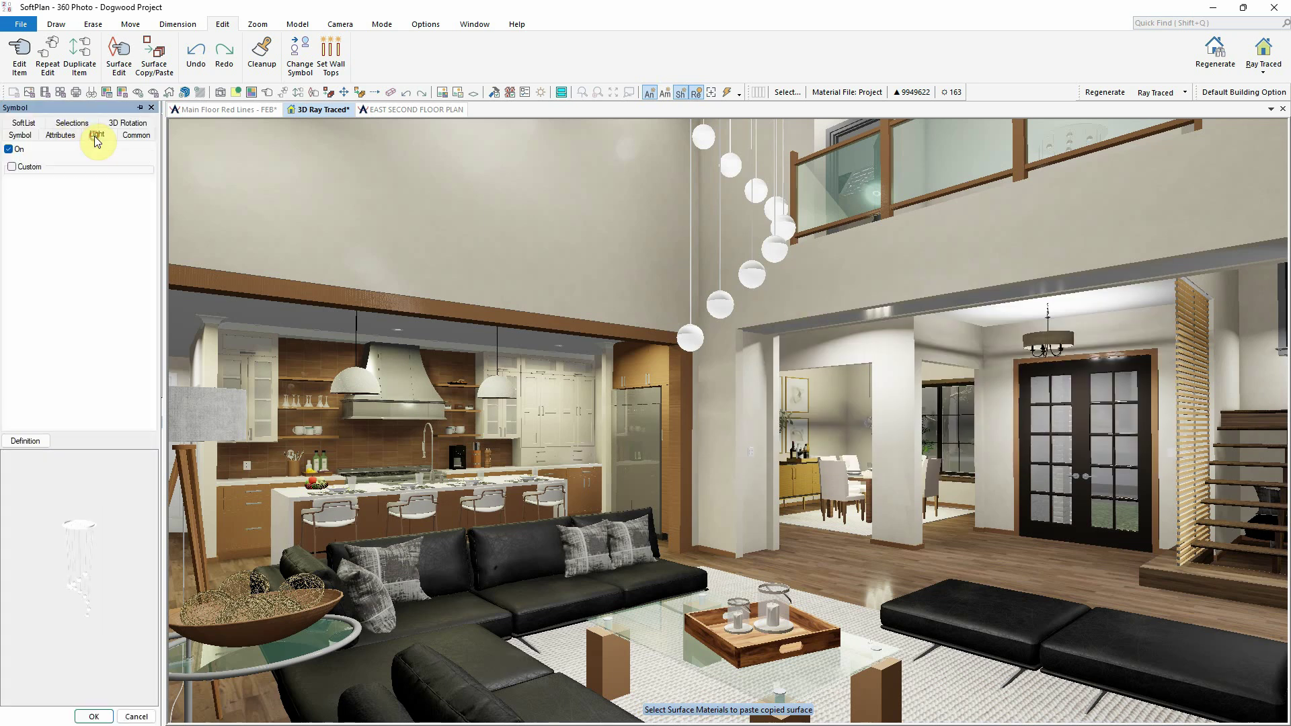
click(12, 167)
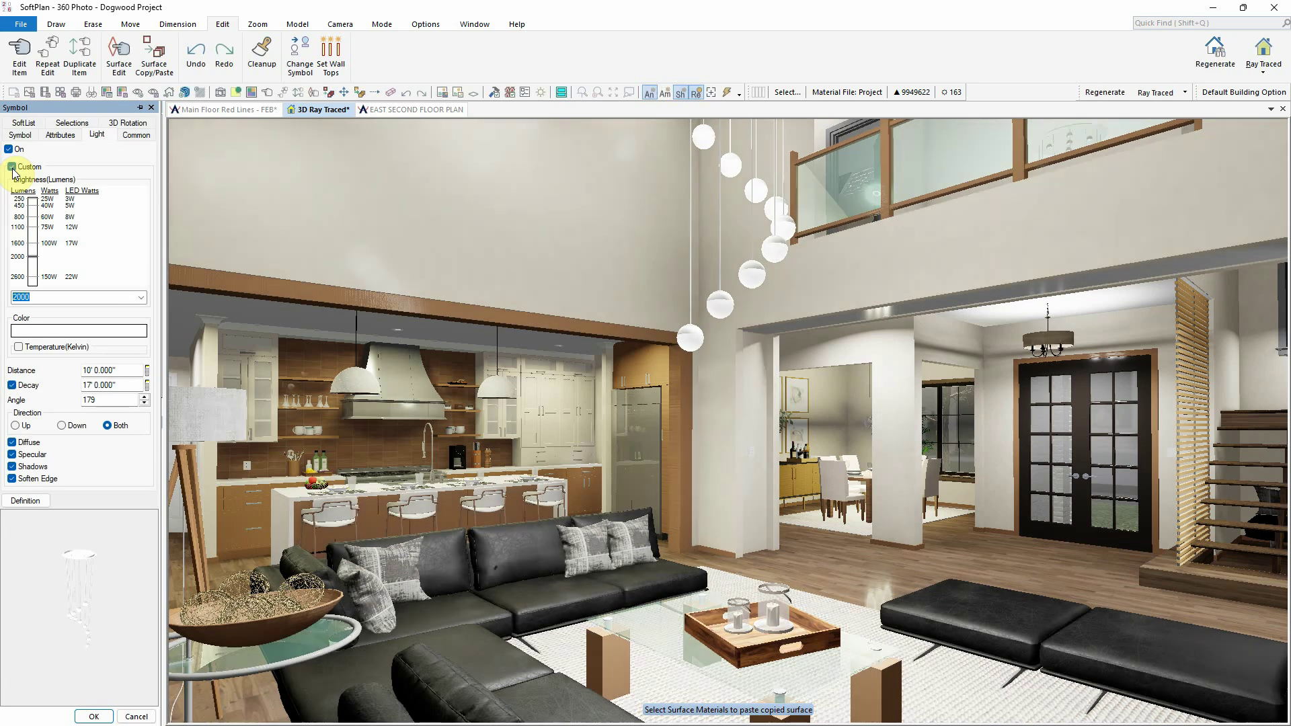
click(140, 297)
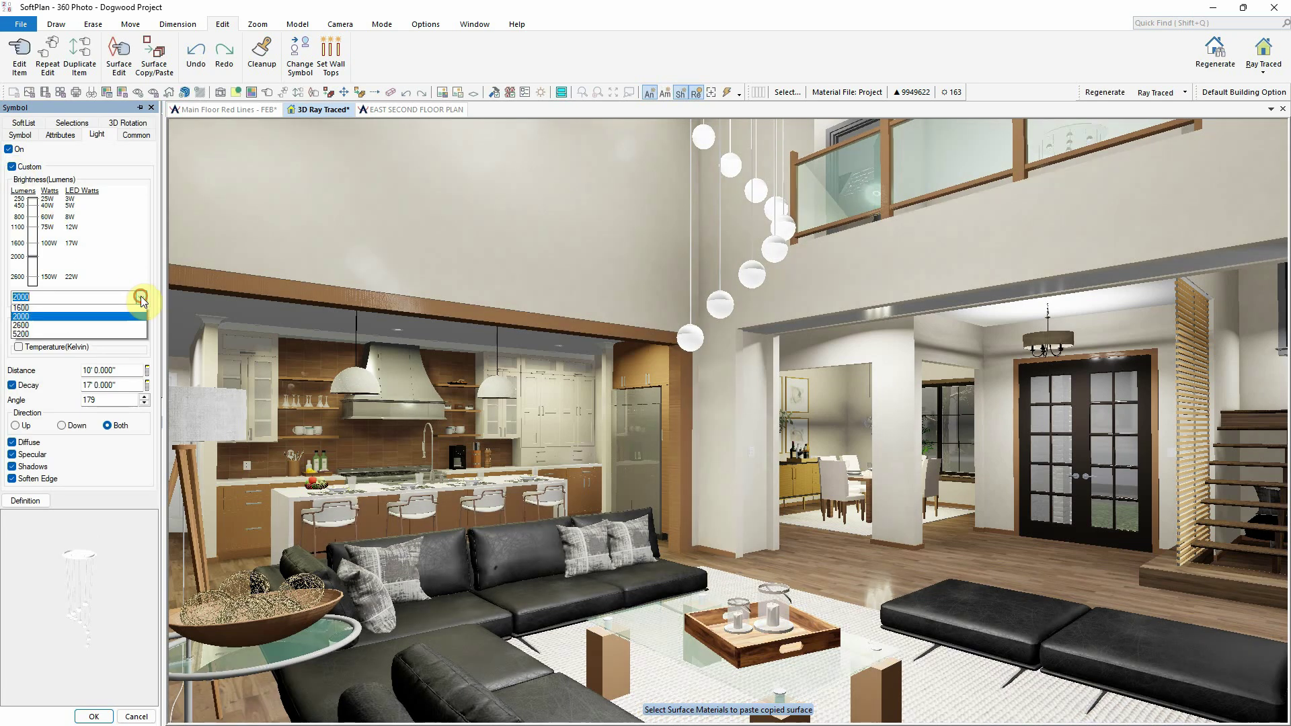
click(140, 296)
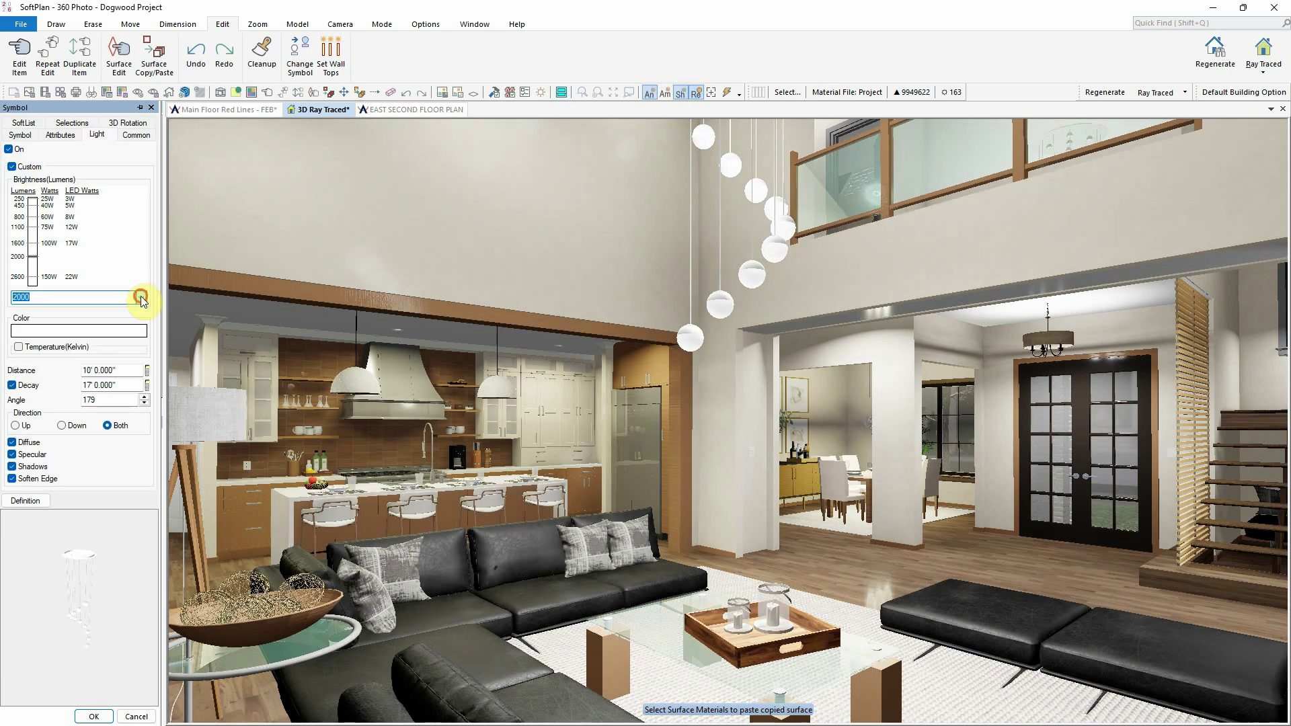
click(48, 351)
drag(69, 395, 62, 388)
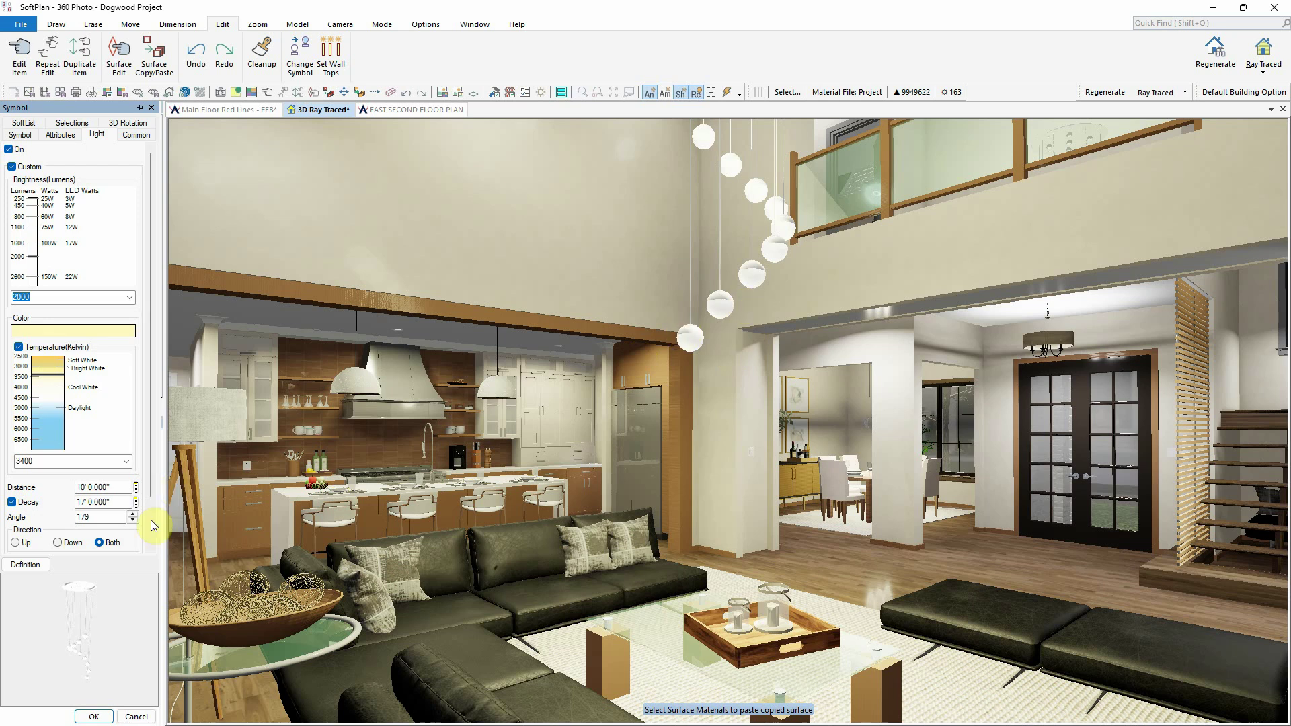
click(94, 715)
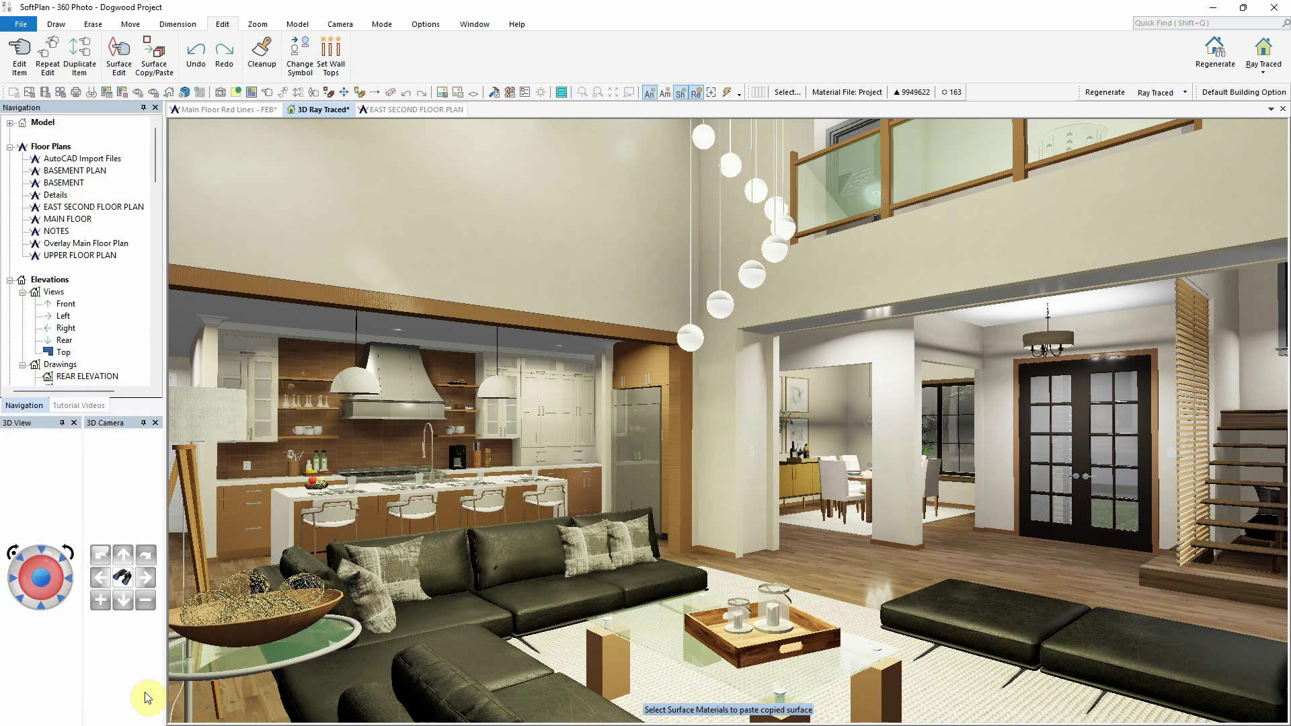
Review the leather texture options of the sofa's surface material
right_click(511, 552)
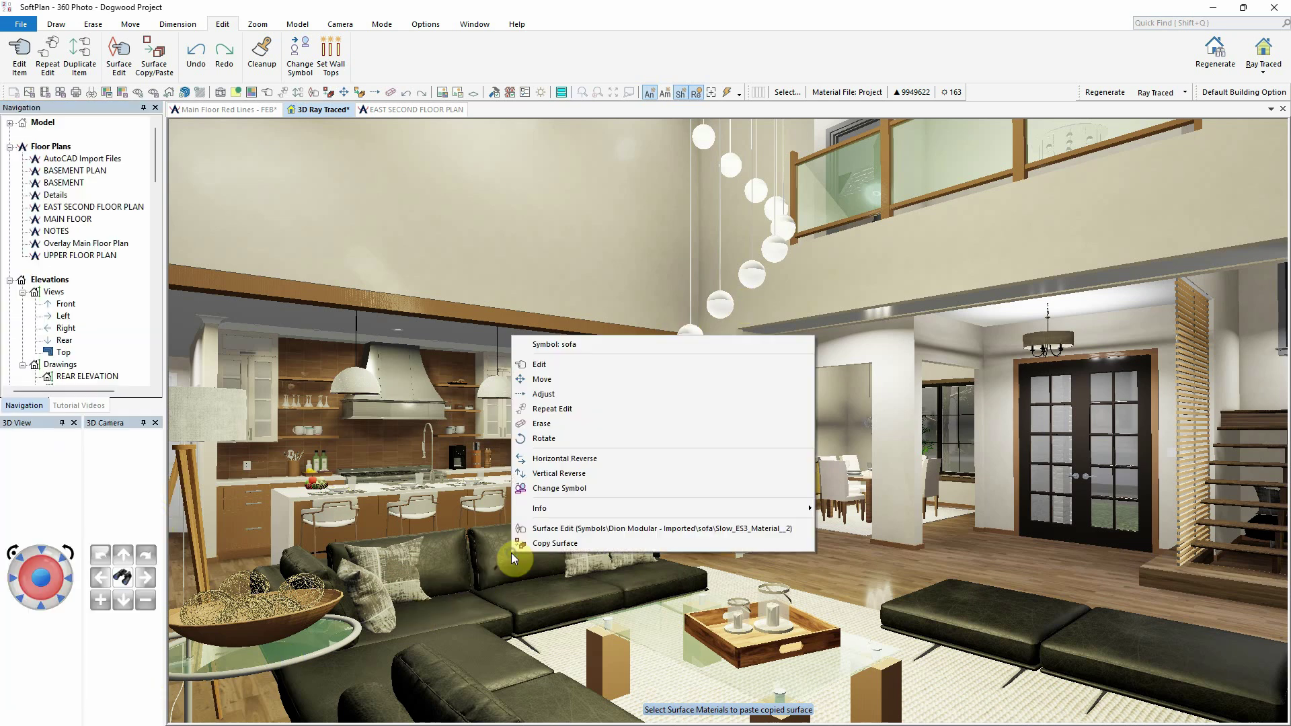
click(582, 530)
click(30, 122)
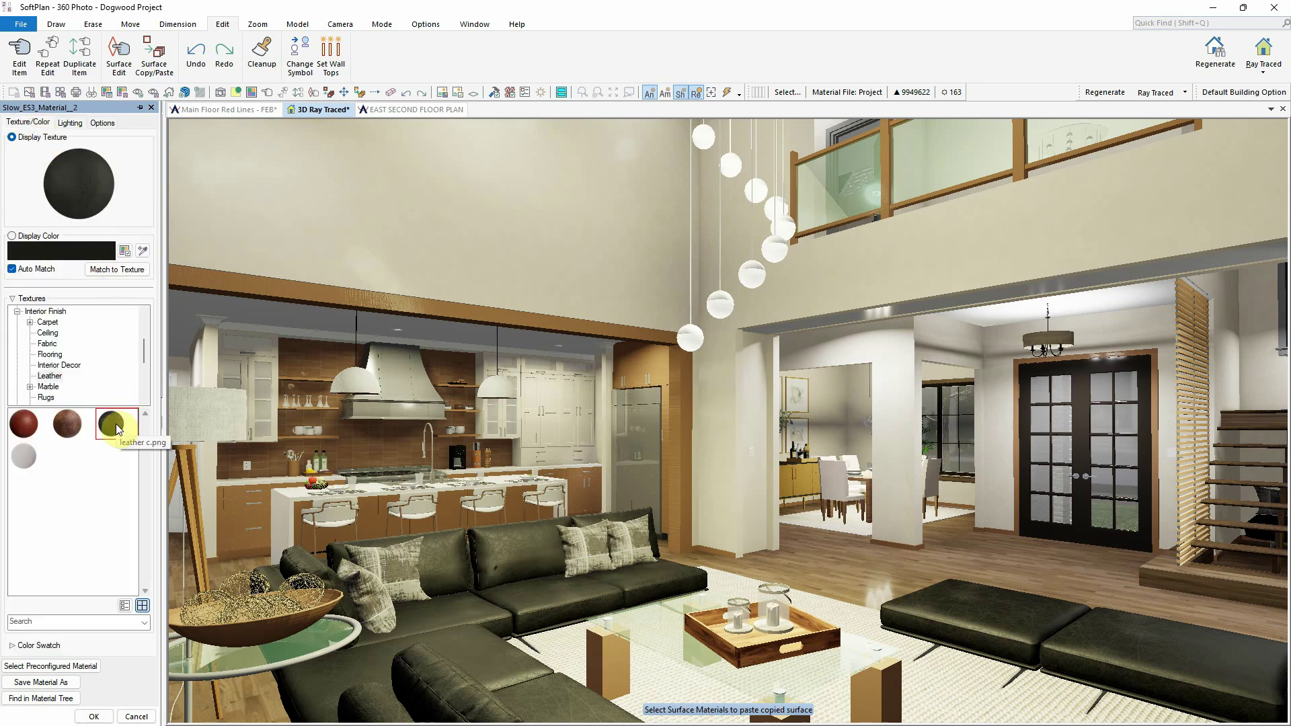
click(93, 716)
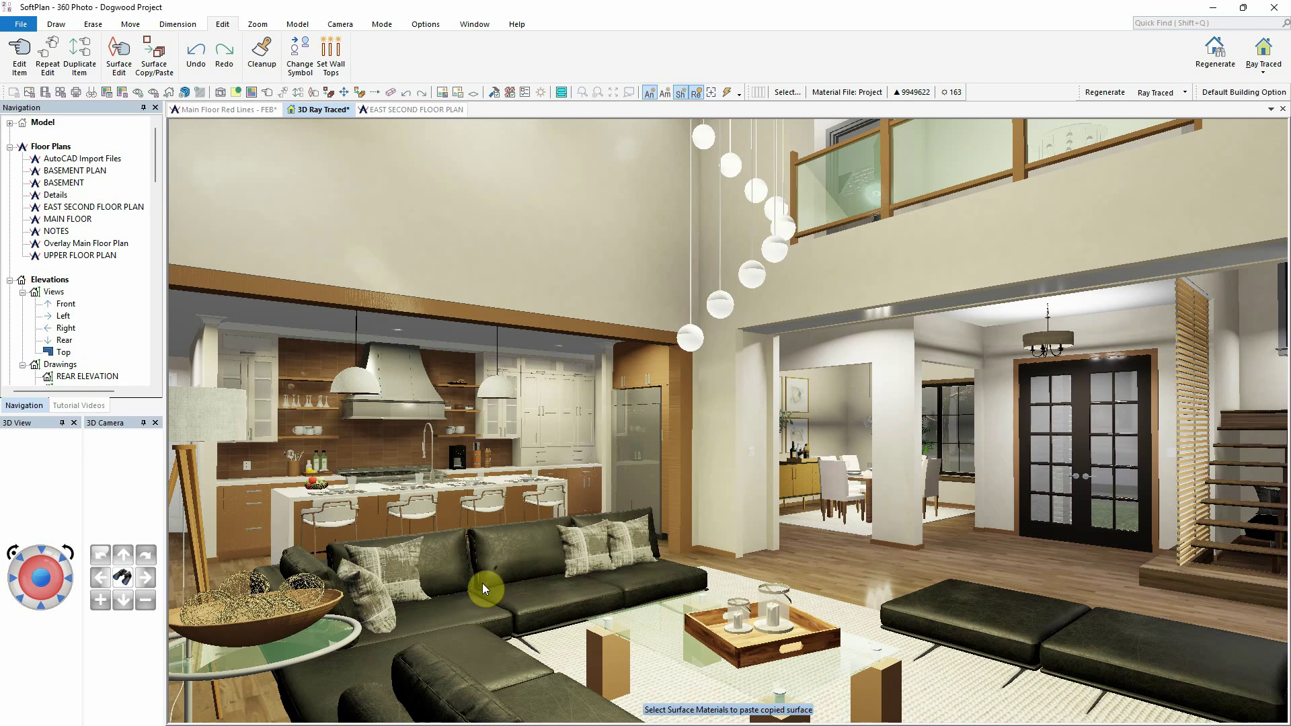
Increase the roughness of the Wallpaper 2 surface on the tall living room wall
right_click(628, 159)
click(698, 309)
click(70, 123)
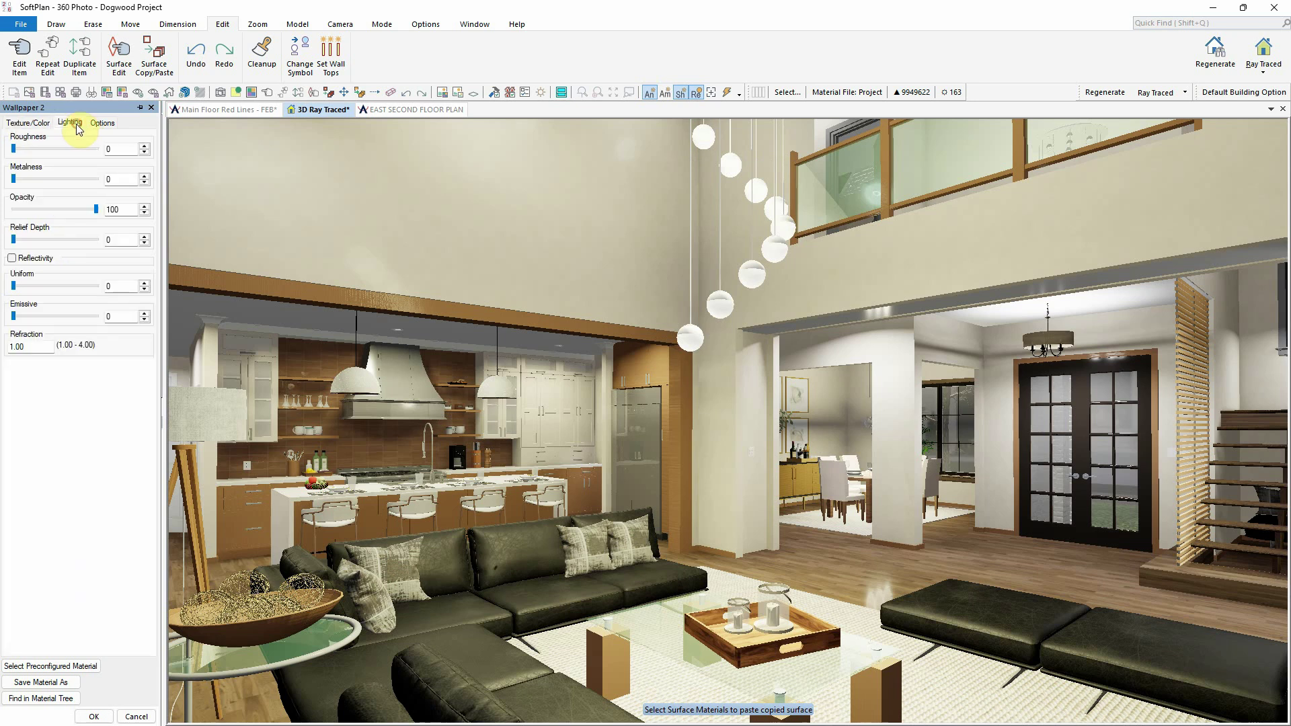
click(42, 148)
drag(42, 149, 54, 153)
click(98, 716)
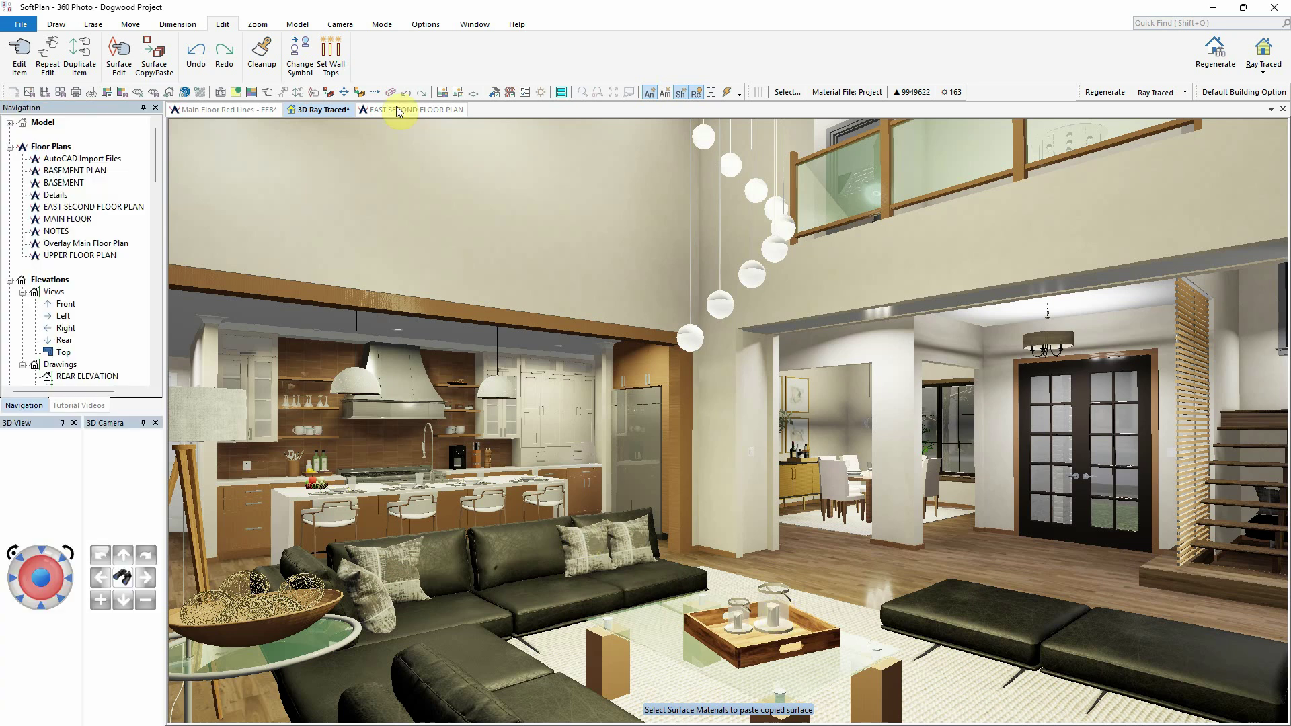
Open the mode options for the interior view
click(425, 24)
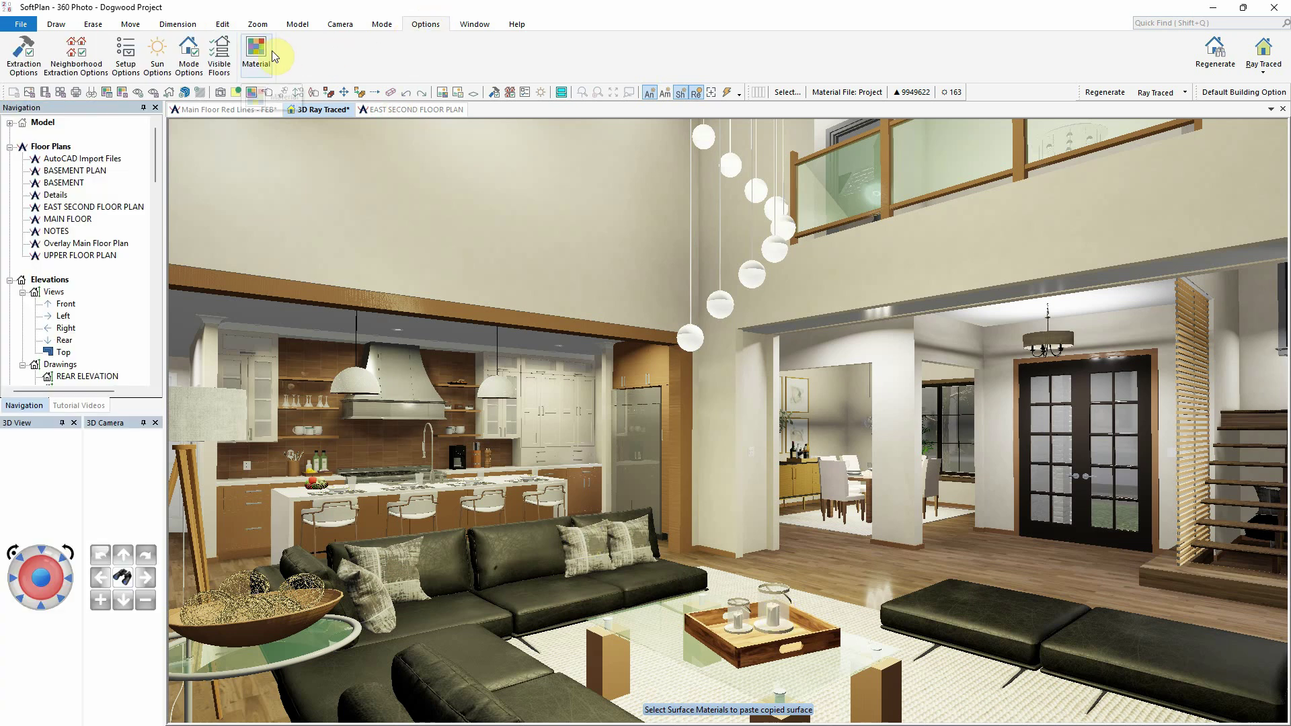
click(187, 67)
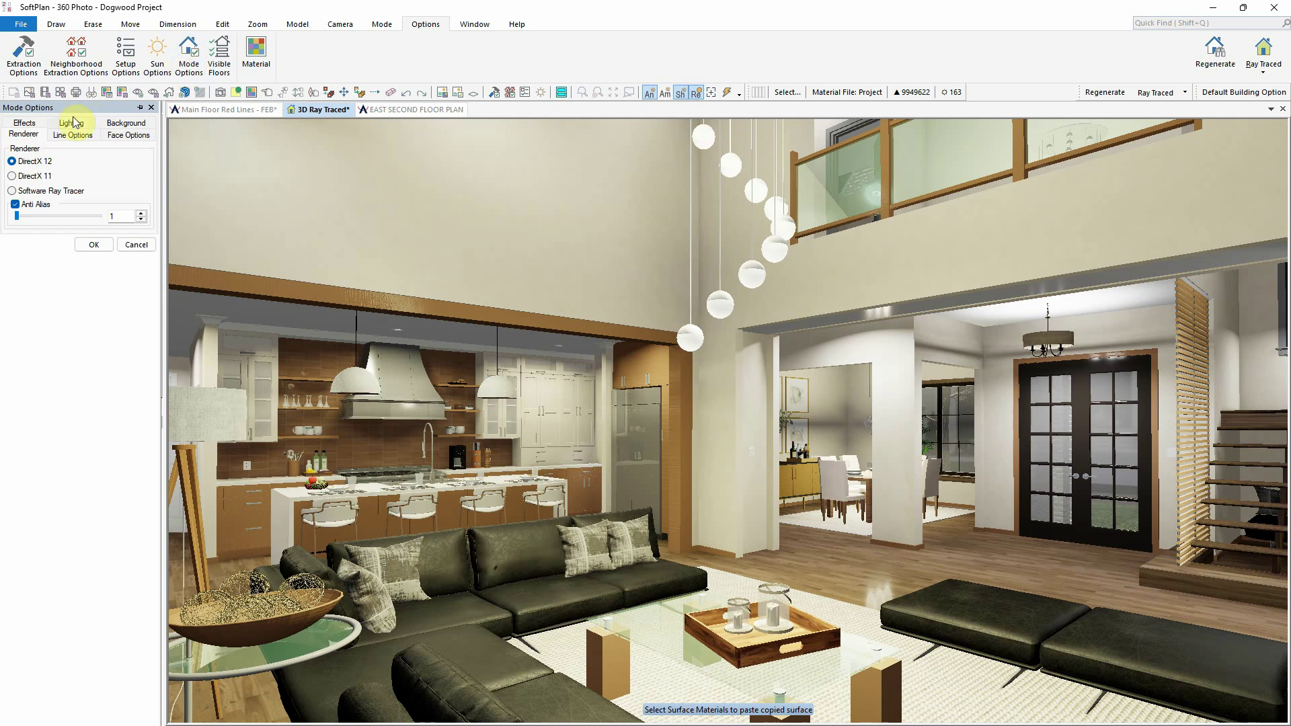